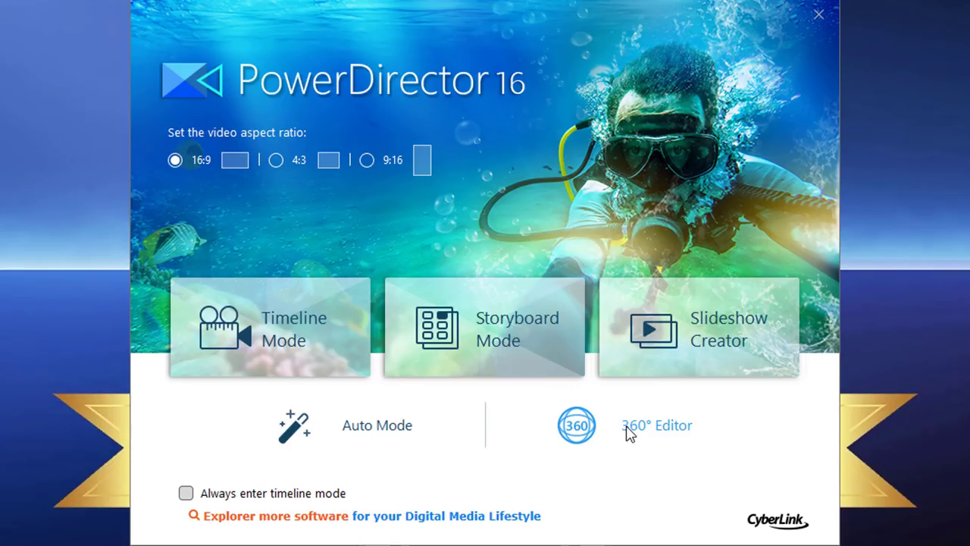
- Enter Timeline Mode and set the project aspect ratio to 360
click(295, 344)
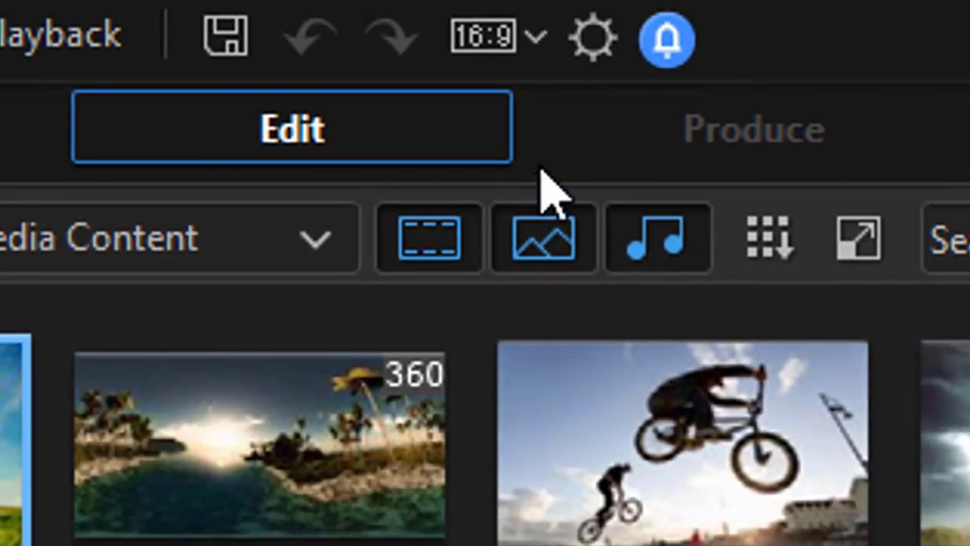
click(540, 53)
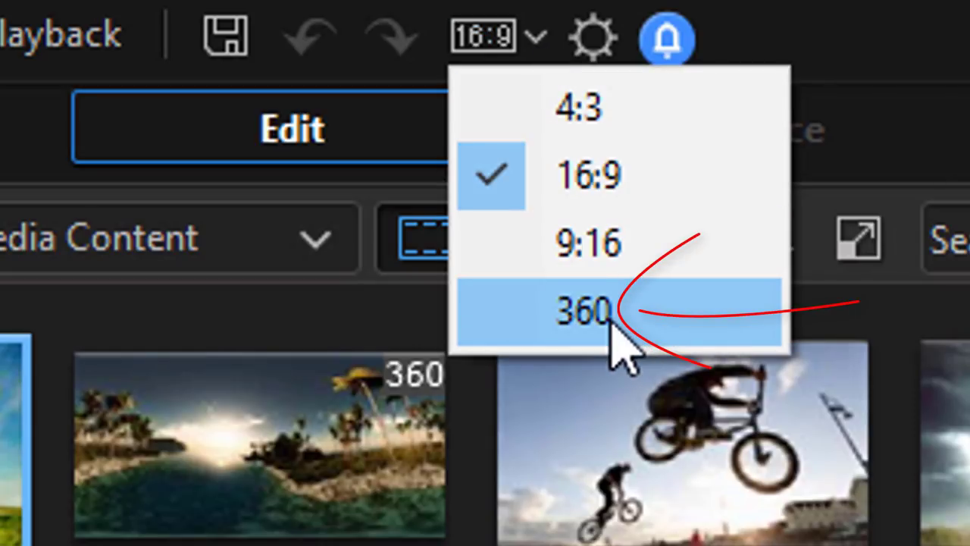
click(588, 311)
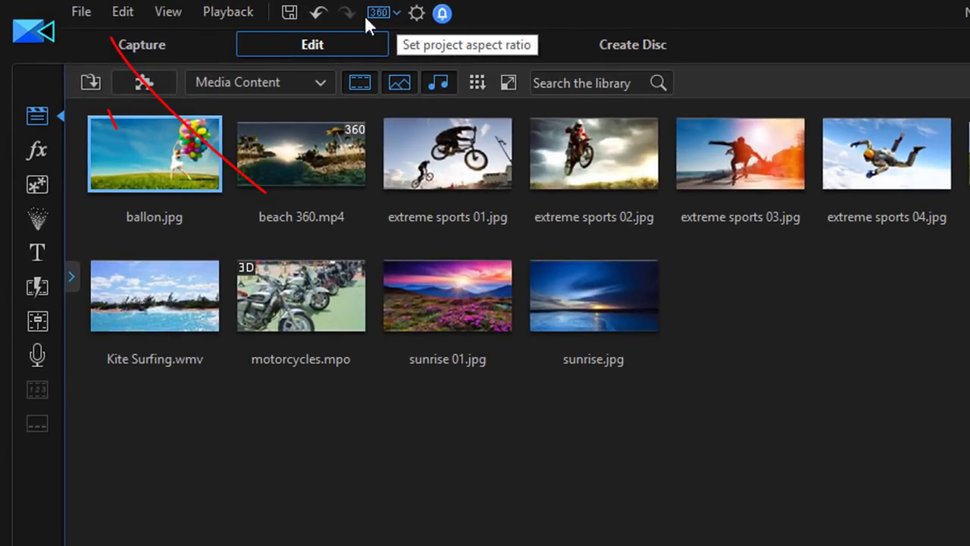
- Open the project 360 Video Tutorial.pds from Documents, discarding the current changes and not merging its media library files
click(78, 14)
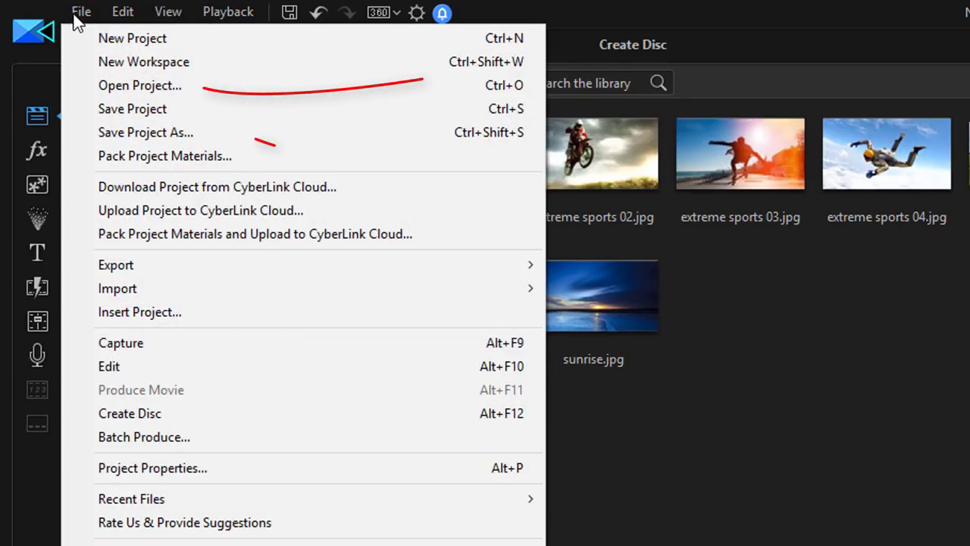
click(113, 86)
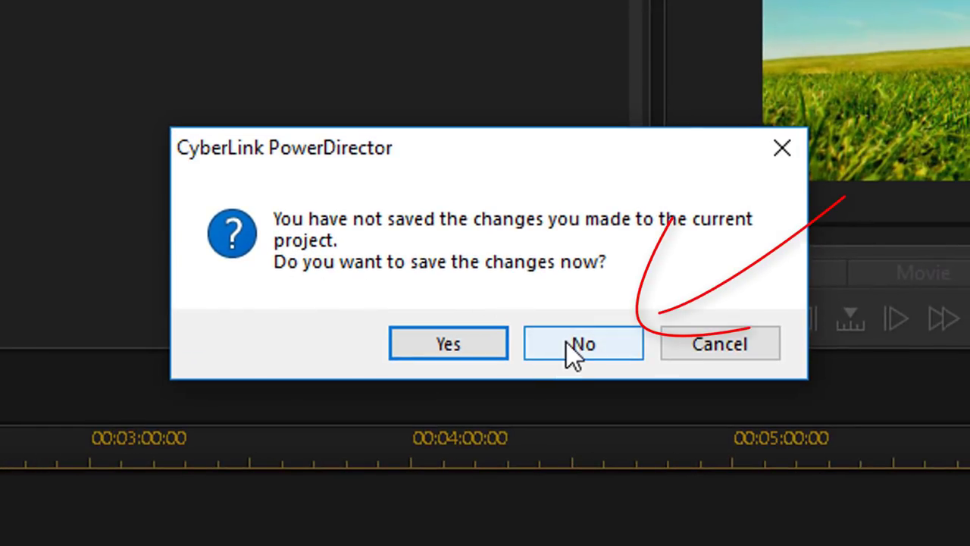
click(570, 350)
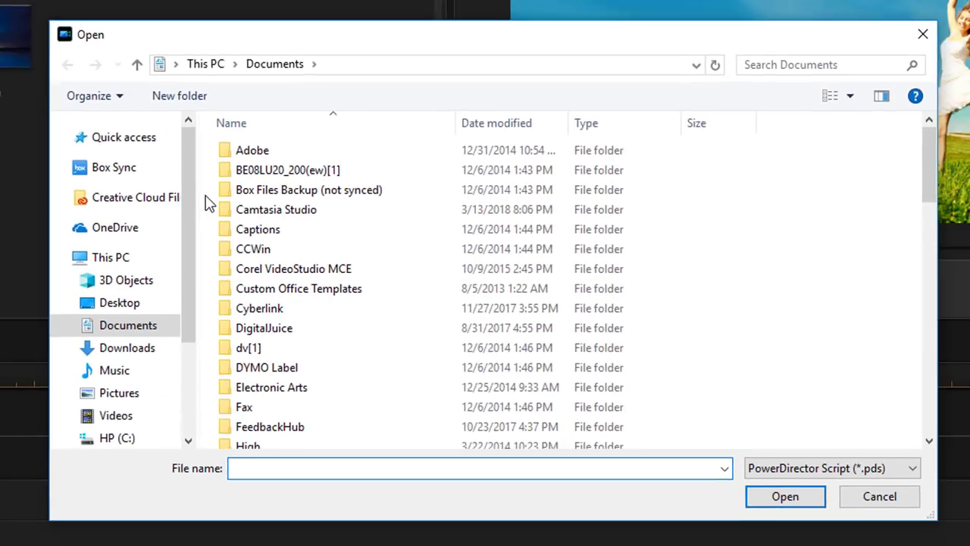
scroll(339, 300, down, 20)
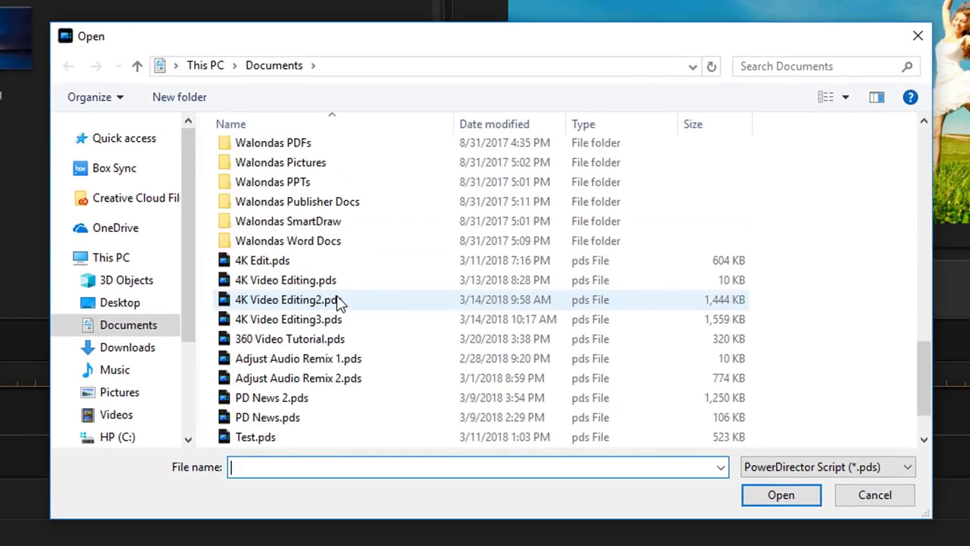
click(303, 341)
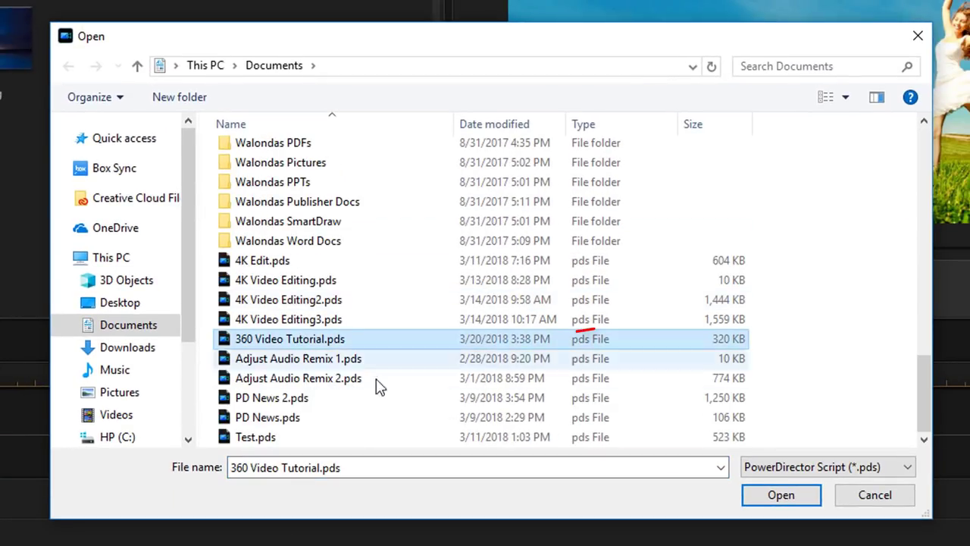
click(785, 496)
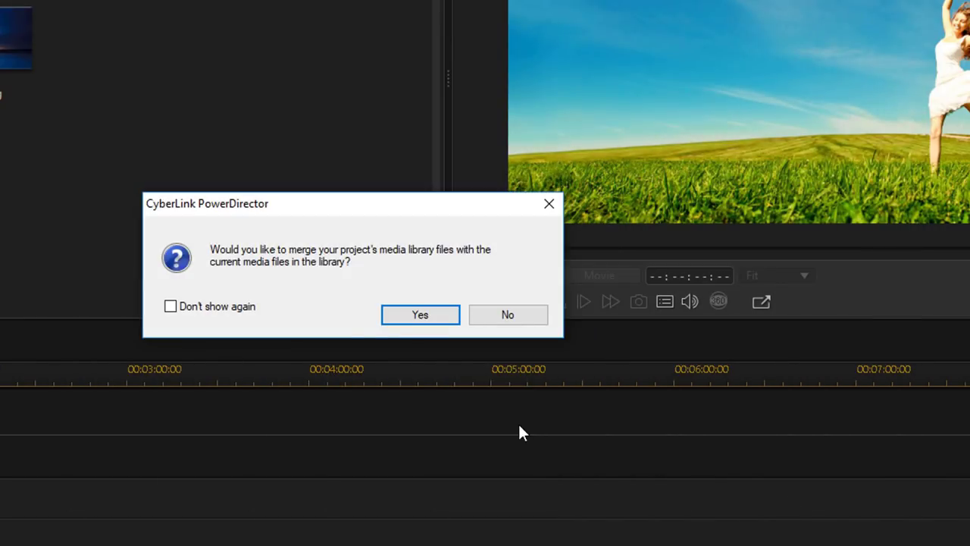
click(509, 315)
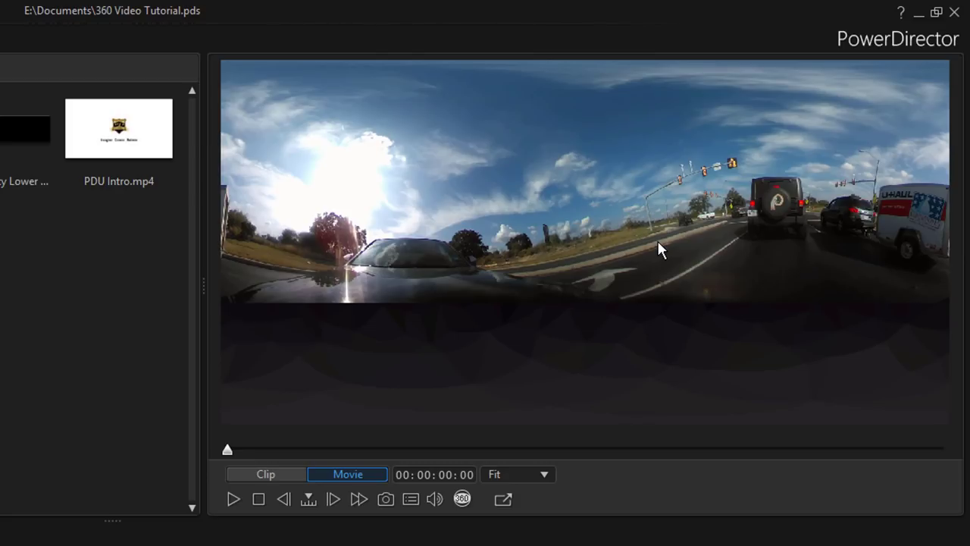
- Turn on the 360 viewing mode in the movie preview and look around the first clip's scene
click(462, 499)
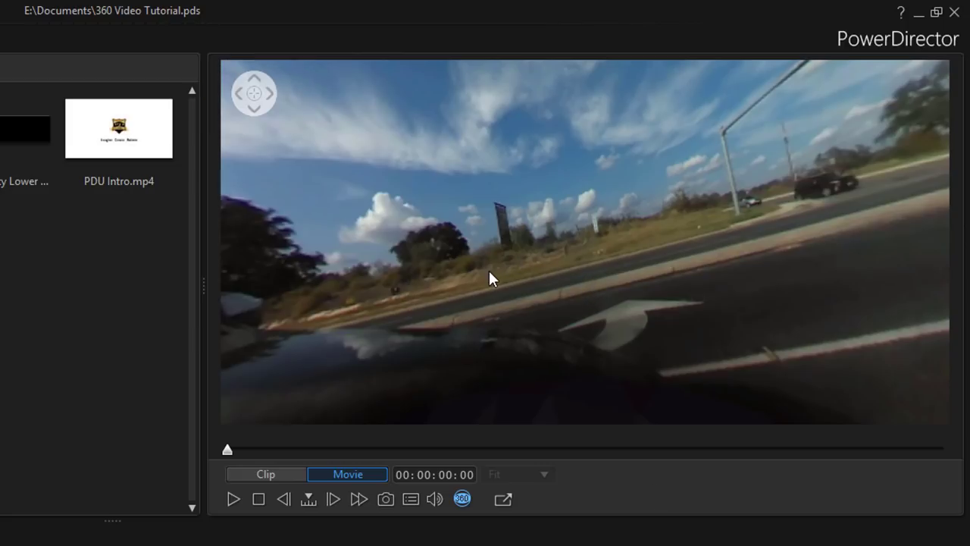
drag(464, 269, 721, 318)
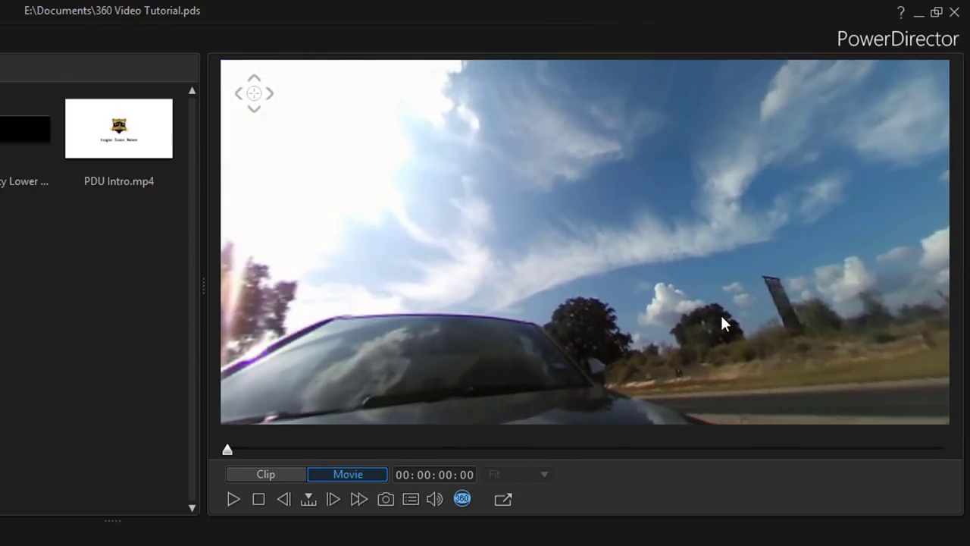
click(254, 111)
click(254, 111)
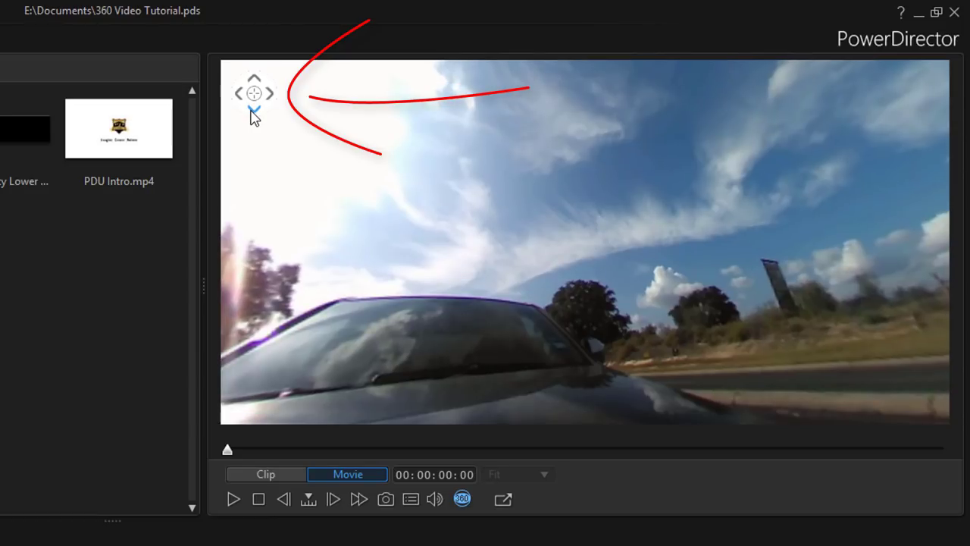
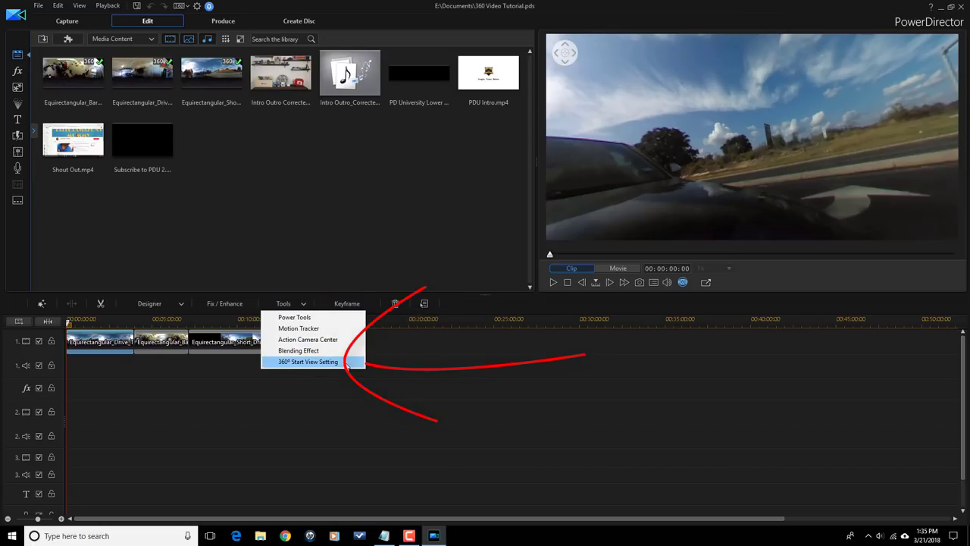
- In the 360º Start View Setting for Equirectangular_Drive_To_McD, rotate the view to about X 13.6, Y -245.5 and Z -5.5
click(347, 362)
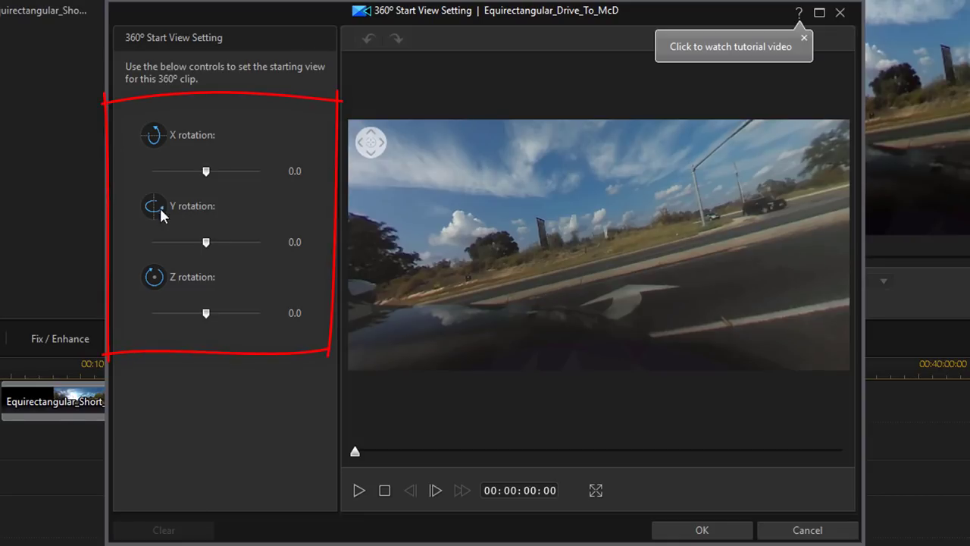
mouse_move(205, 175)
mouse_down()
mouse_move(217, 176)
mouse_move(203, 178)
mouse_up()
drag(208, 241, 196, 240)
drag(206, 313, 204, 313)
drag(204, 171, 214, 172)
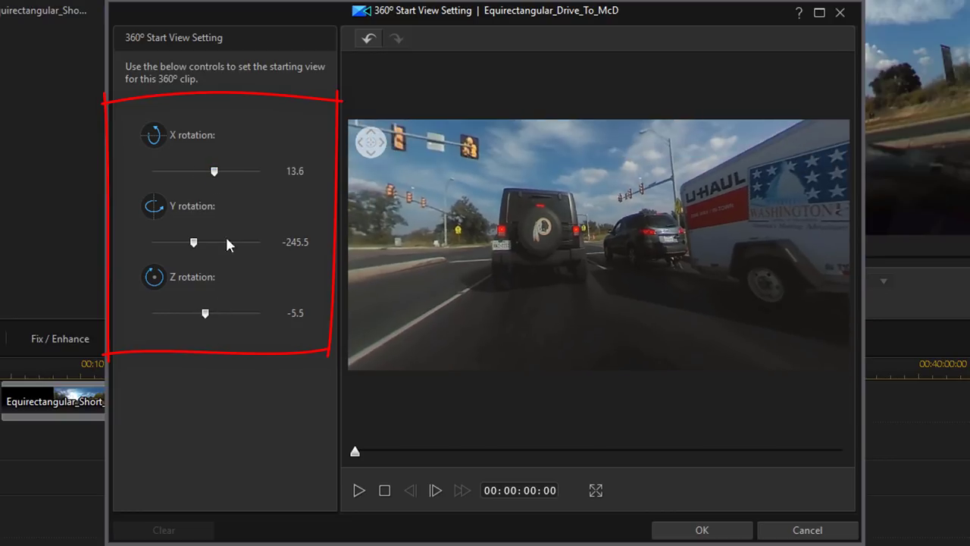
- Set the Z rotation to 0, reframe the starting view to about X 12.8 and Y -262.9, and accept the settings
triple_click(304, 314)
text(0)
key(Return)
drag(526, 307, 588, 298)
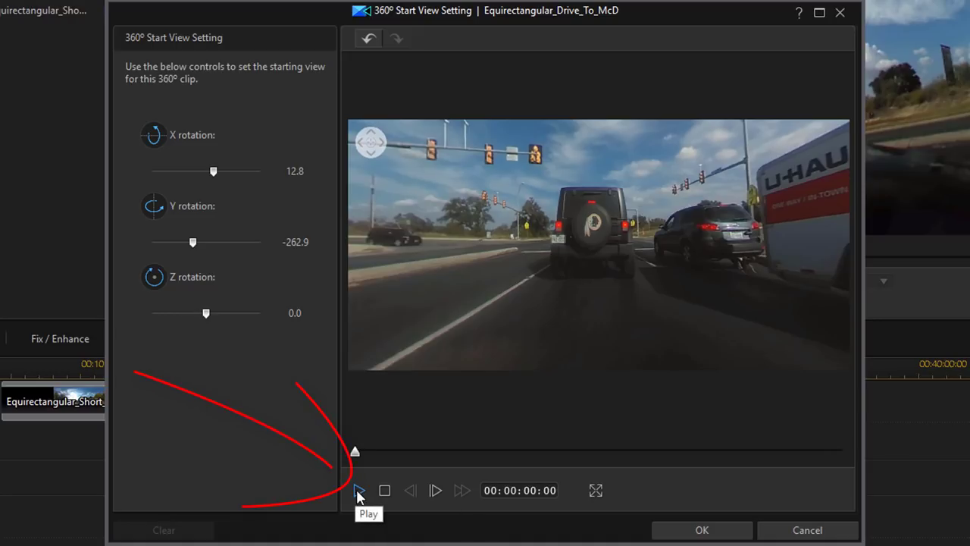
click(704, 530)
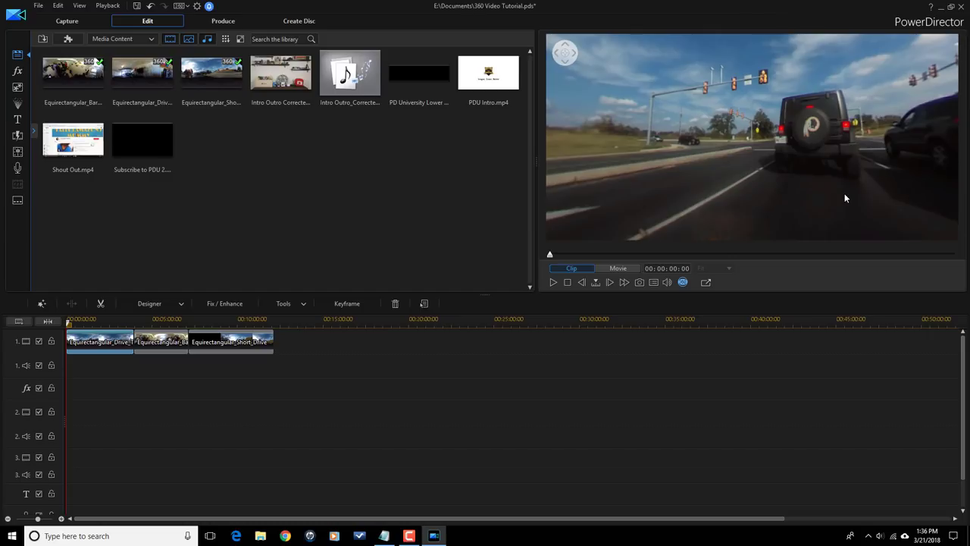
- Add the Expanding Lines 2 transition between the Equirectangular_Drive_To_McD clip and the barbershop clip on video track 1
drag(360, 320, 930, 321)
drag(413, 324, 909, 317)
drag(606, 320, 882, 320)
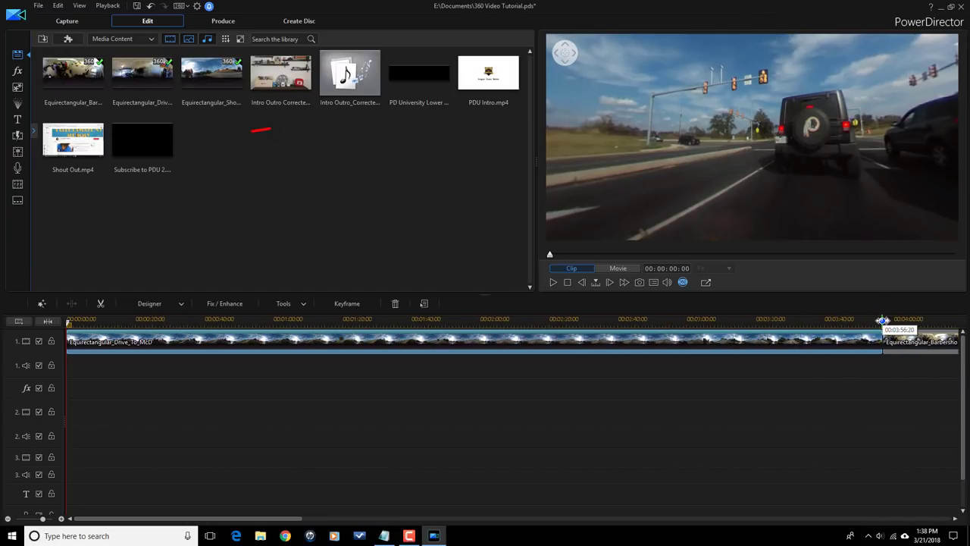
click(19, 136)
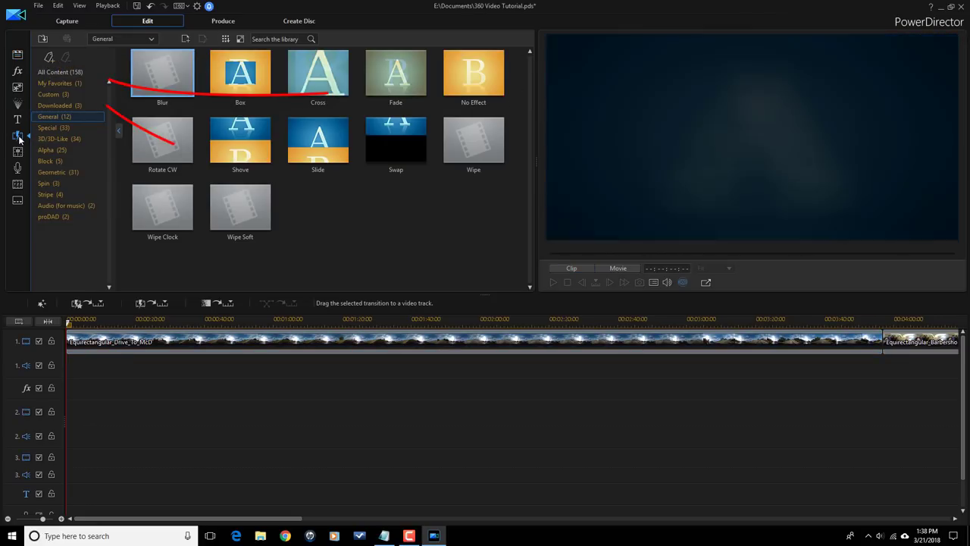
click(62, 74)
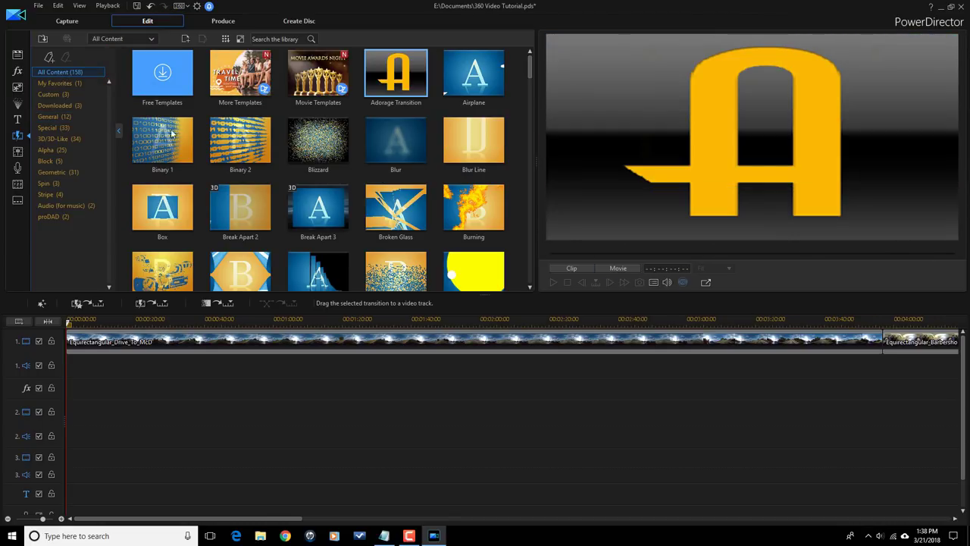
drag(530, 75, 559, 127)
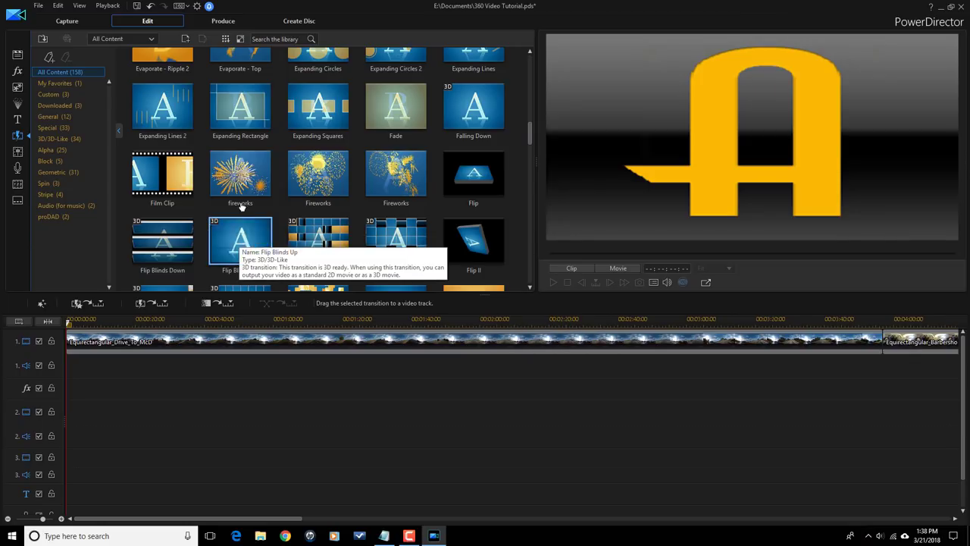
drag(159, 104, 877, 350)
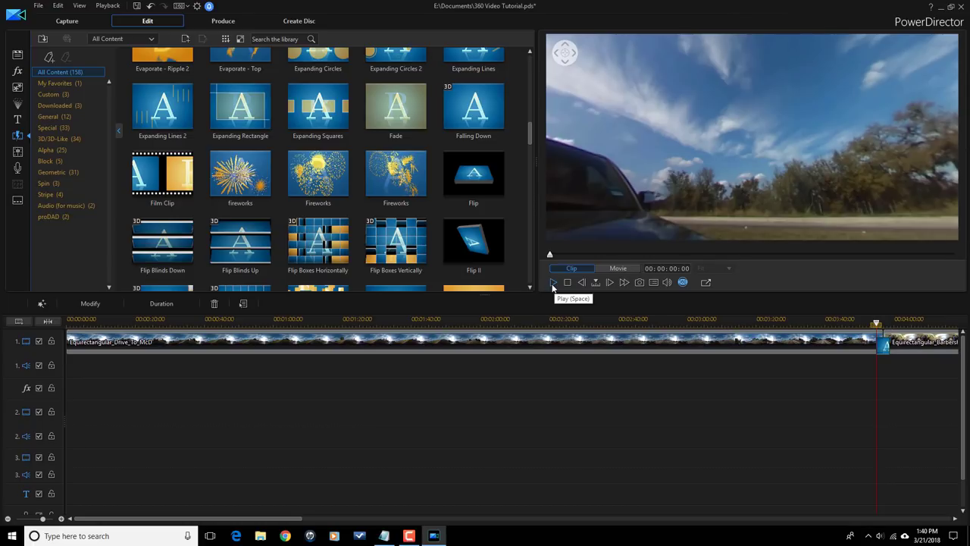
- Play the movie through the new transition, pausing to look around the 360 scene in different directions
click(552, 282)
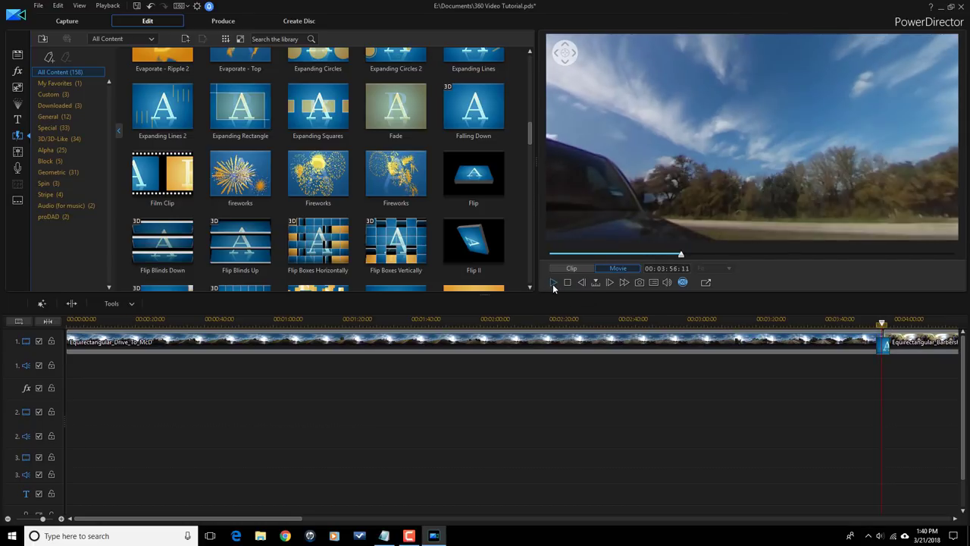
click(552, 283)
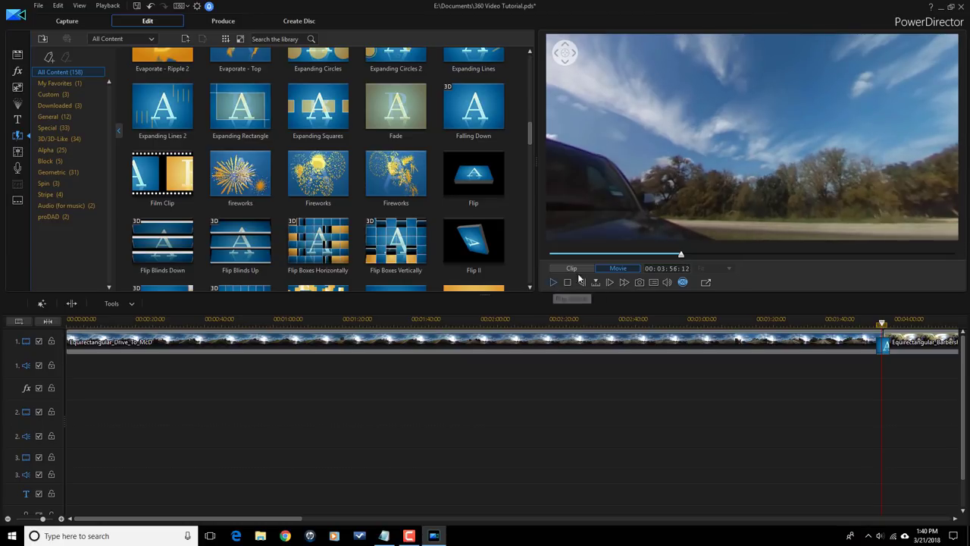
drag(702, 204, 770, 207)
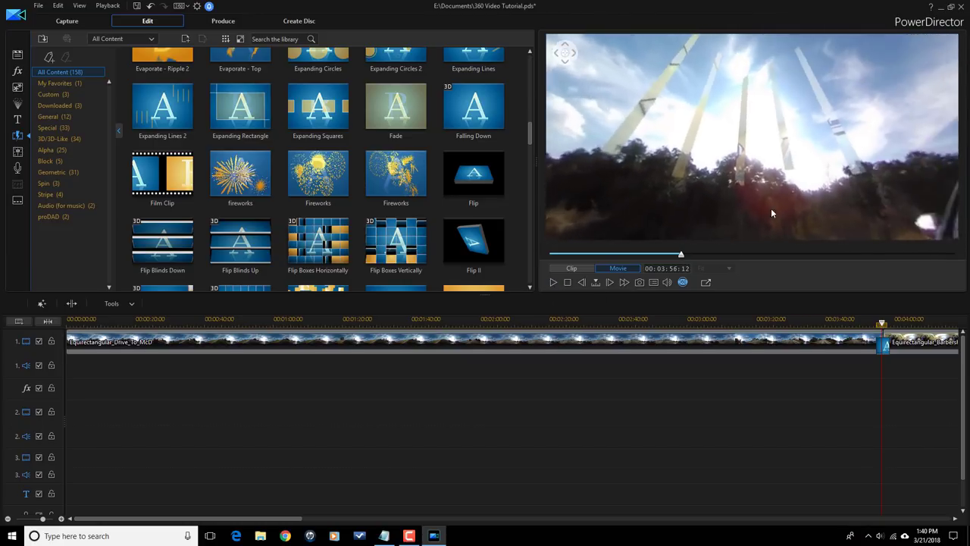
click(552, 282)
click(553, 282)
drag(726, 184, 623, 227)
click(554, 282)
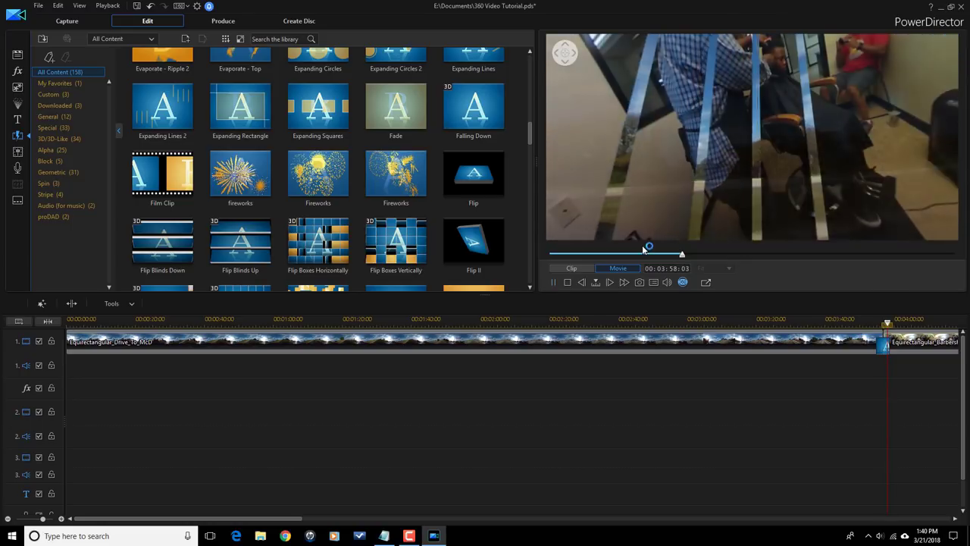
click(553, 283)
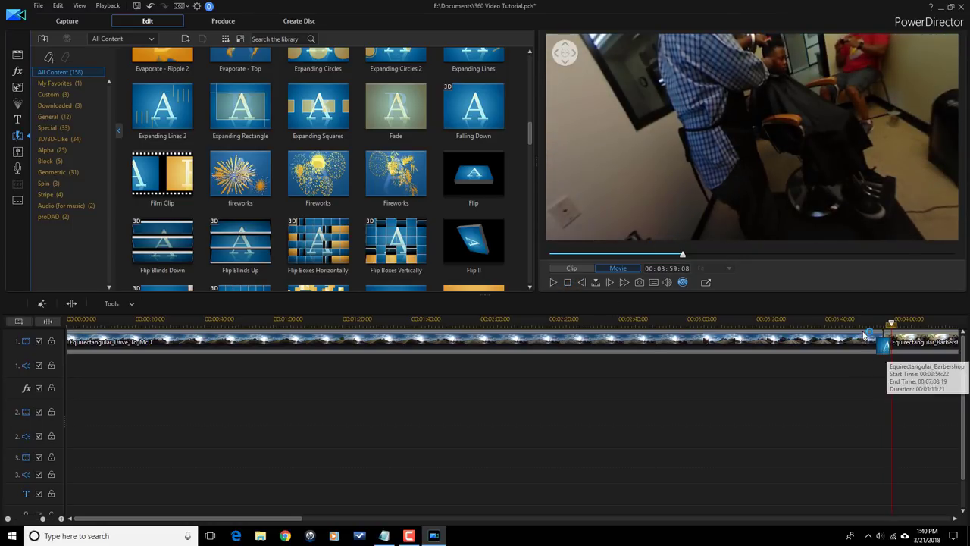
- Enable Color Enhancement for the Equirectangular_Drive_To_McD clip and close the Fix / Enhance settings
drag(676, 327, 129, 320)
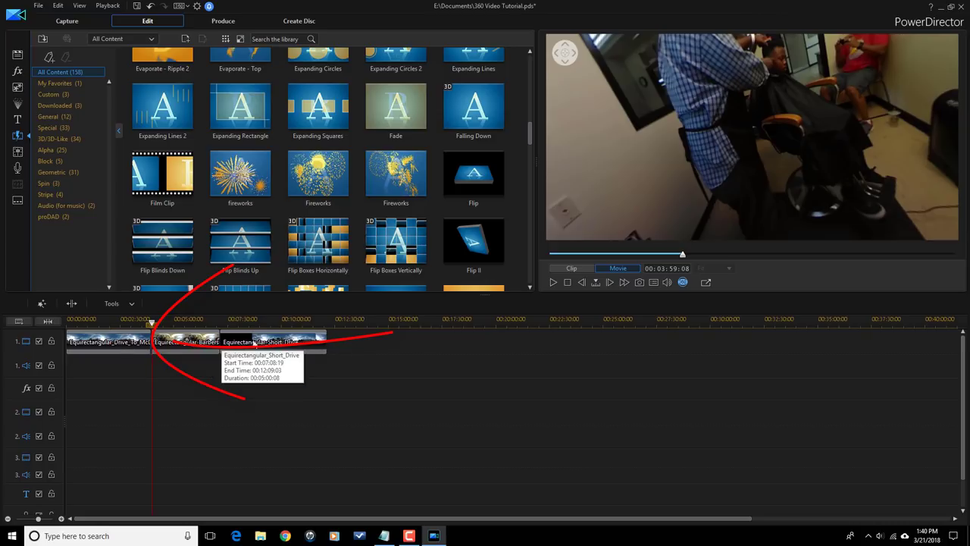
click(122, 345)
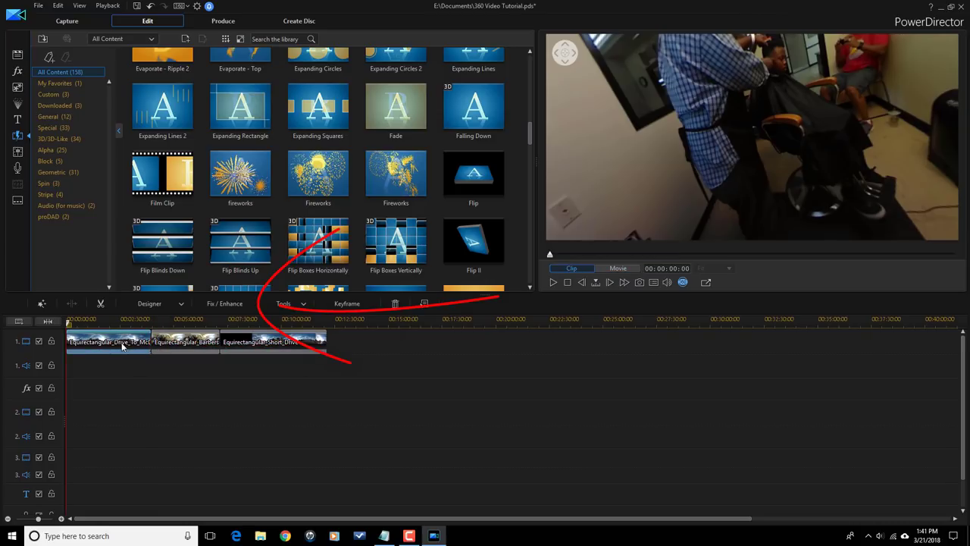
click(225, 304)
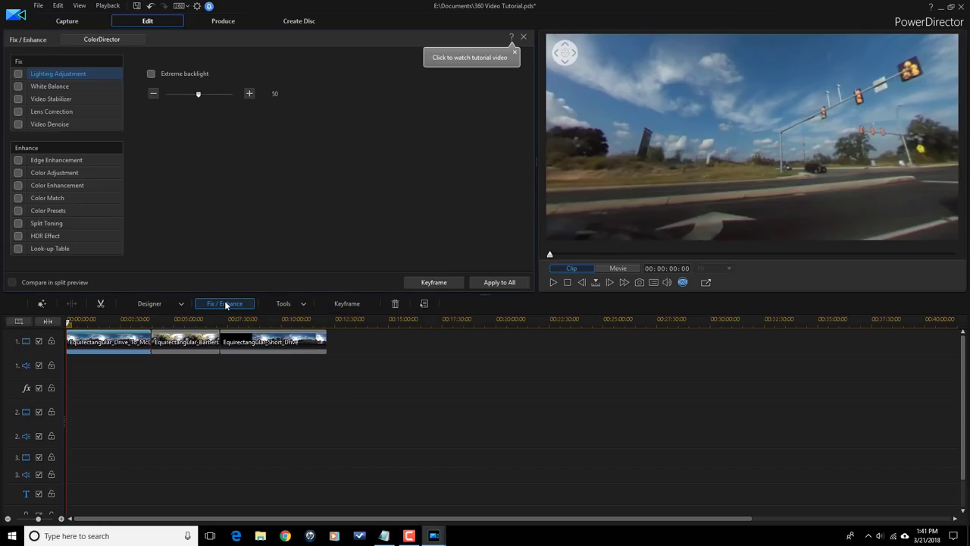
click(19, 186)
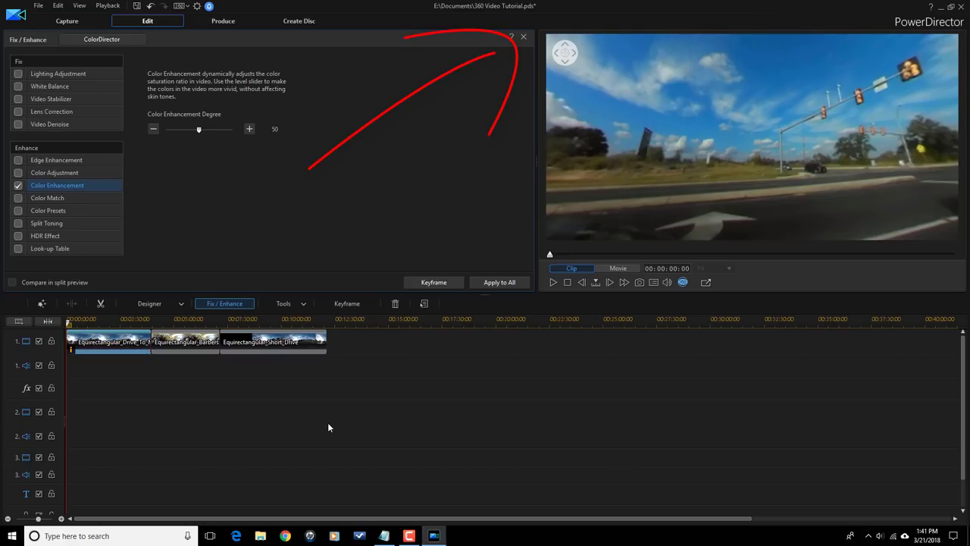
click(523, 37)
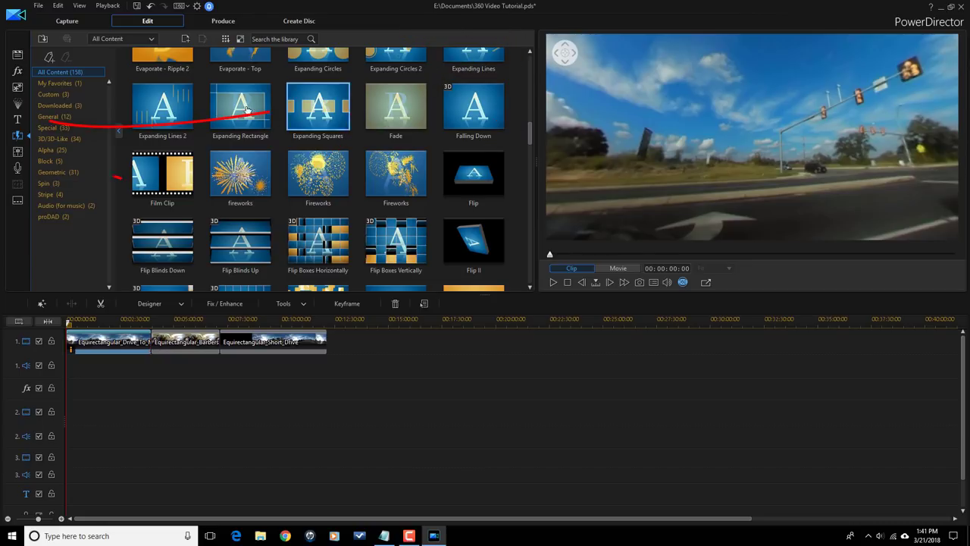
- Turn off the 360° viewer mode and place the Default text title on video track 2 beneath the barbershop clip
click(18, 120)
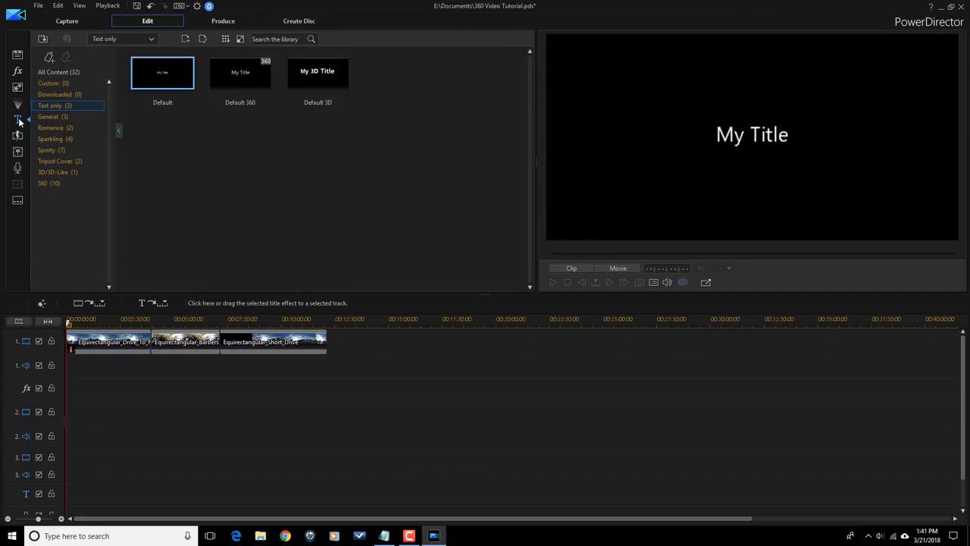
click(458, 393)
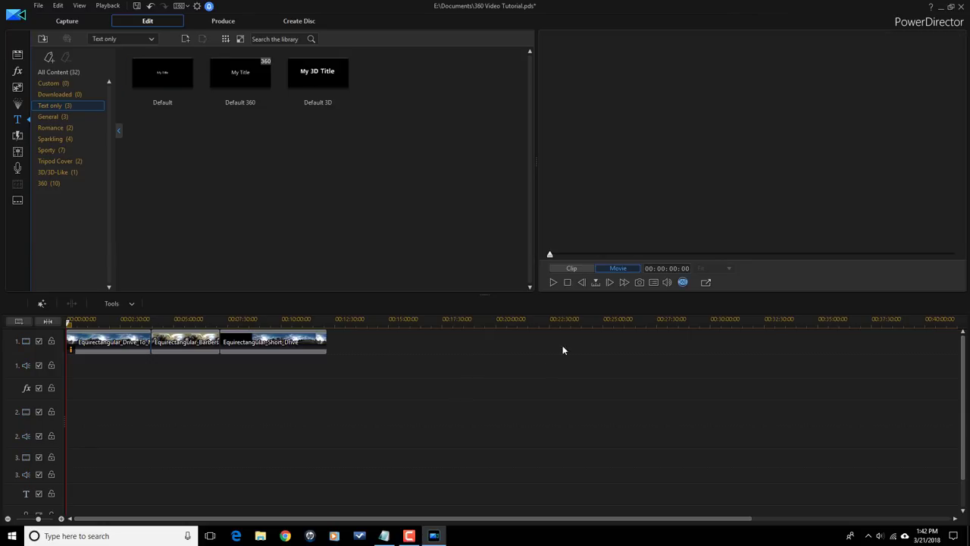
click(682, 282)
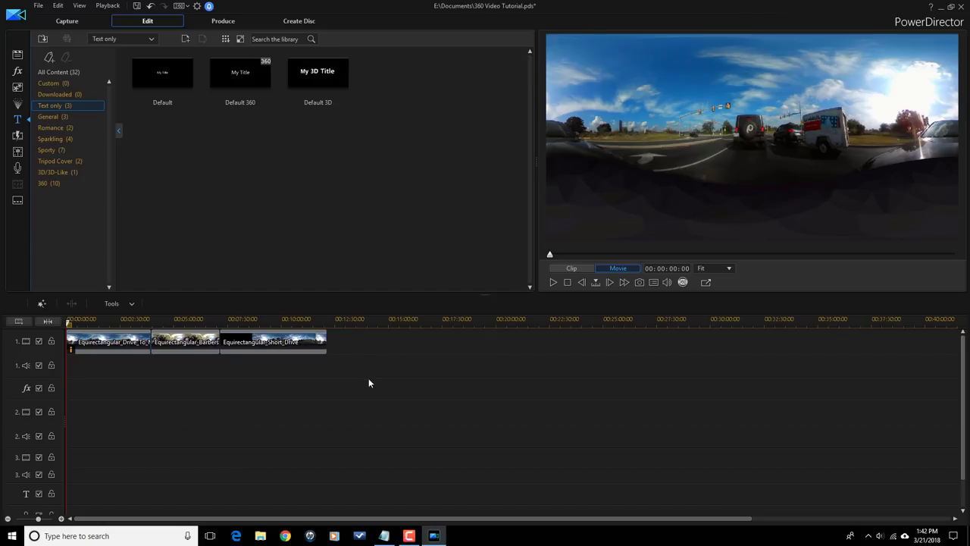
mouse_move(161, 78)
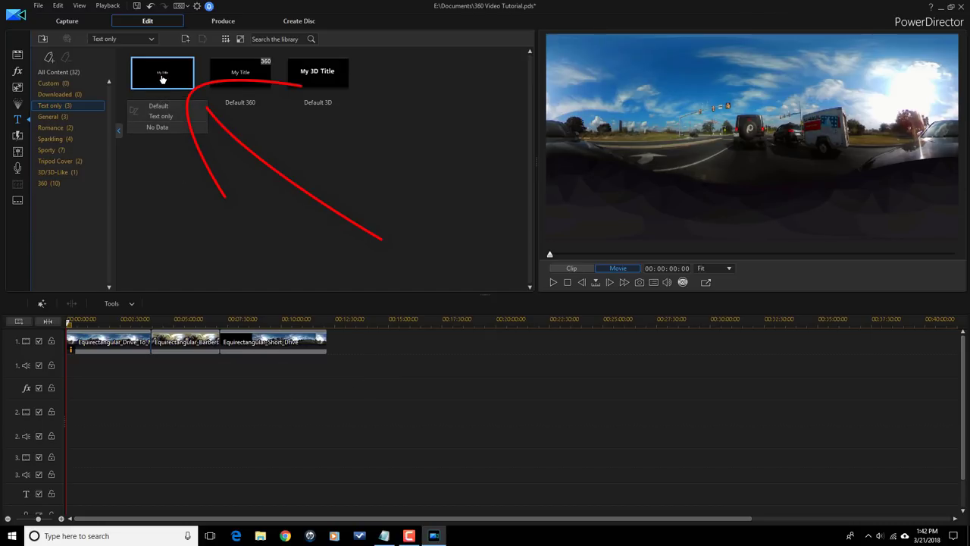
mouse_move(161, 78)
mouse_down()
mouse_move(141, 271)
mouse_move(154, 389)
mouse_move(183, 424)
mouse_up()
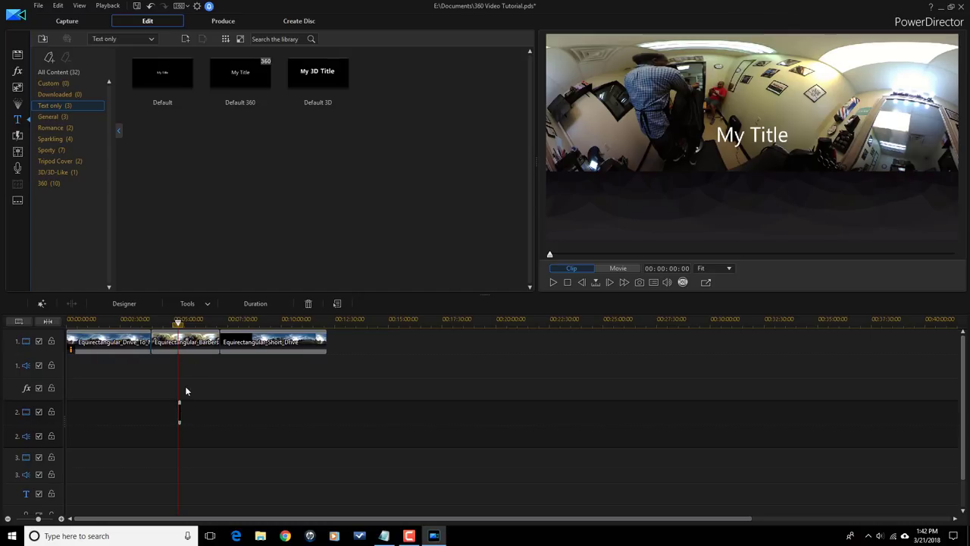
- Set the new title's duration to 30 seconds and change its text from My Title to Barber
click(244, 303)
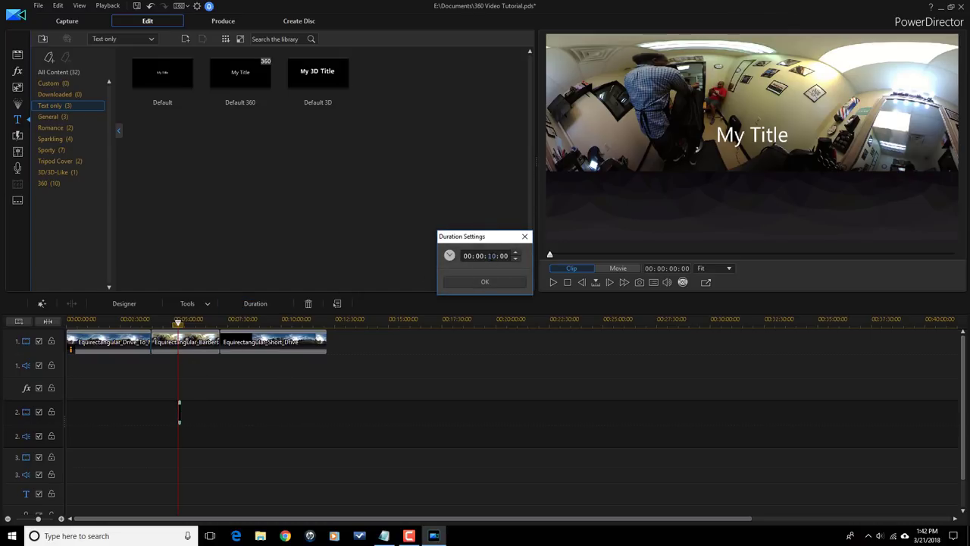
key(Return)
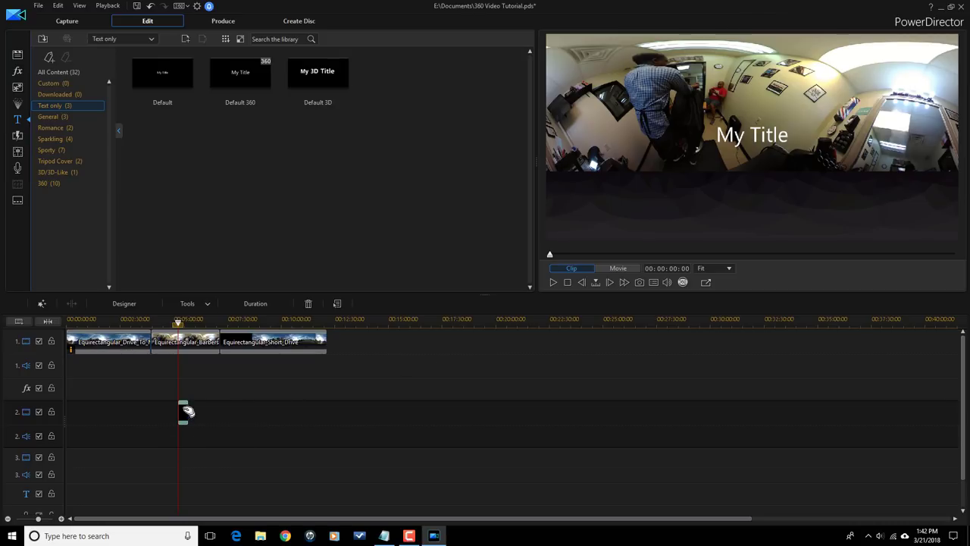
click(124, 303)
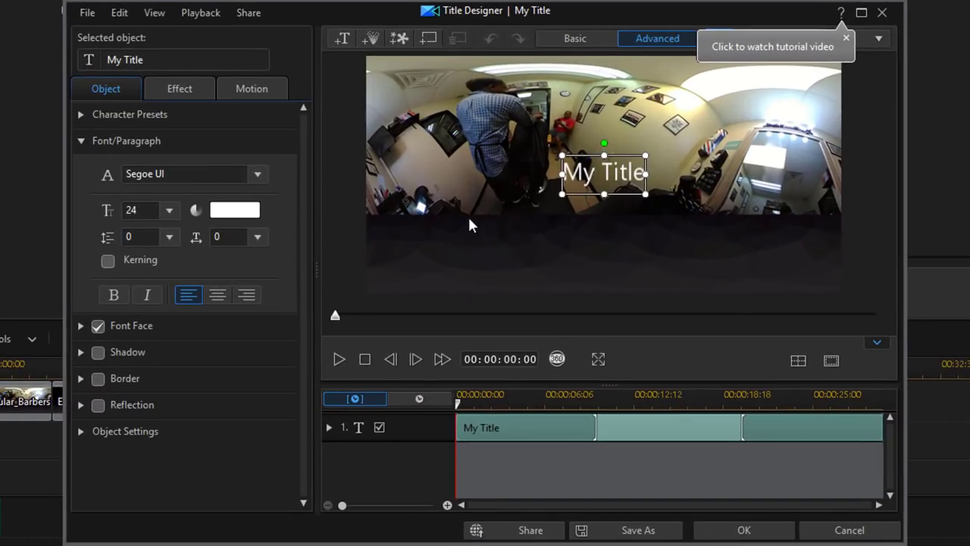
click(568, 168)
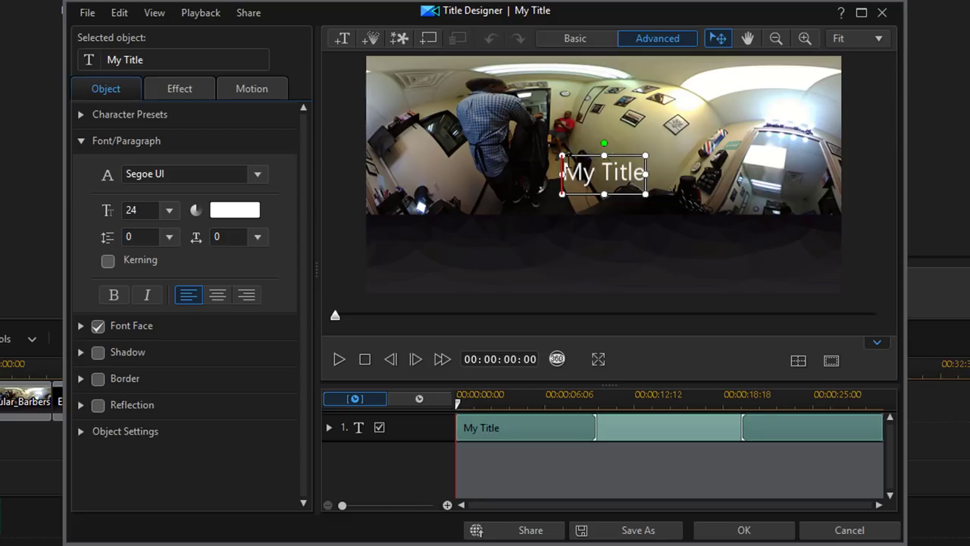
drag(569, 170, 667, 165)
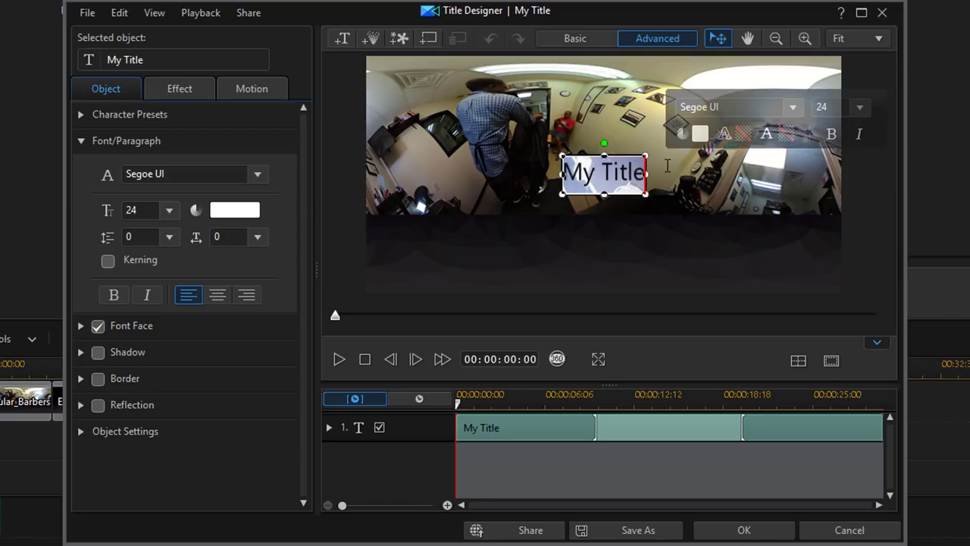
text(Barber)
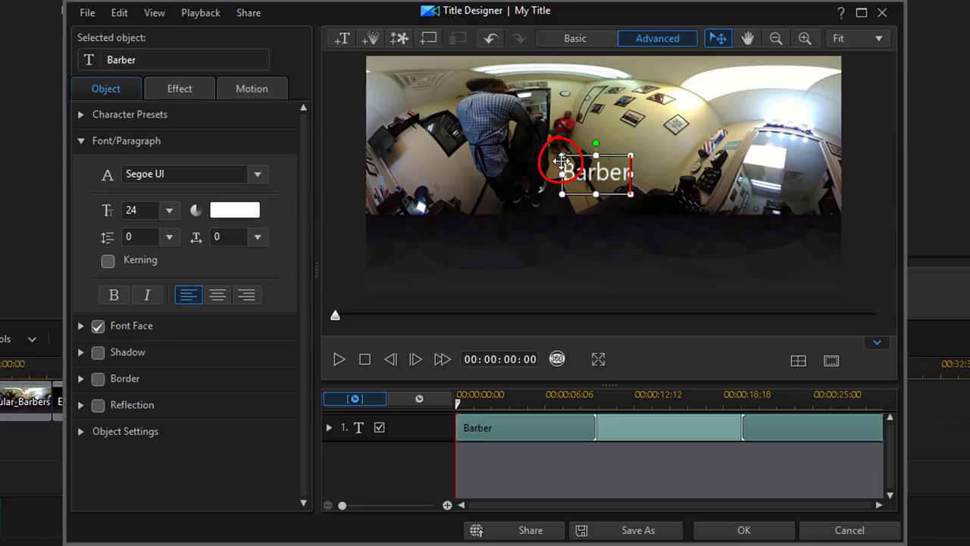
- Copy the Barber title and paste two more copies of it into the title design
right_click(562, 160)
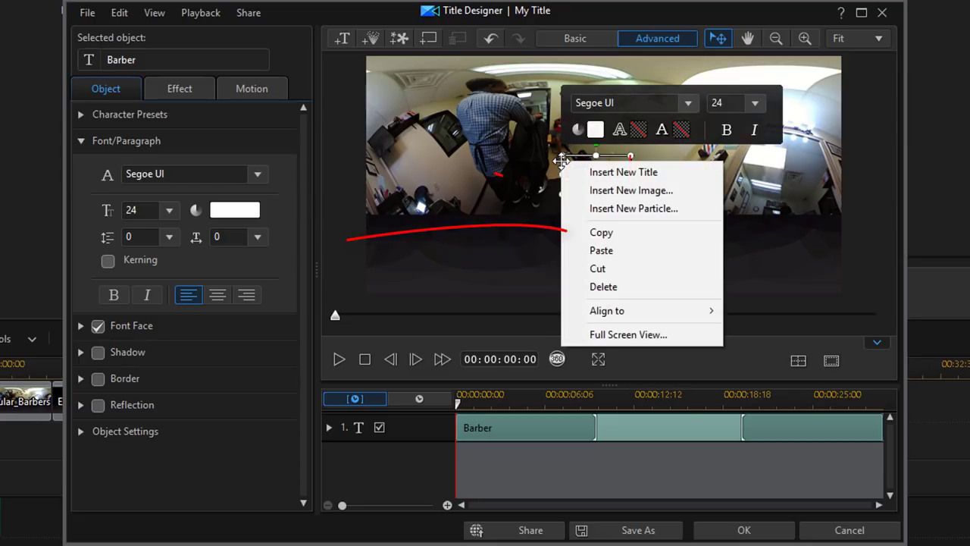
click(626, 240)
click(424, 185)
right_click(425, 186)
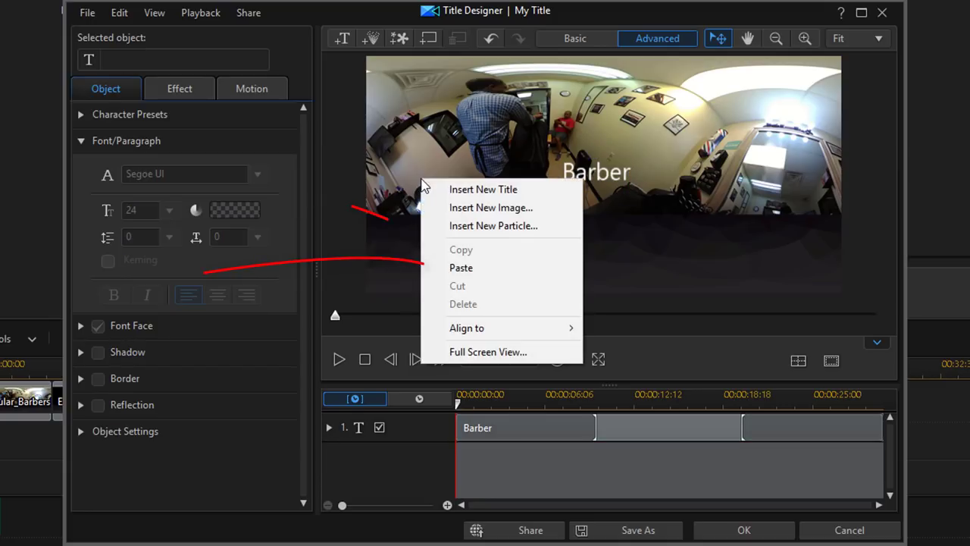
click(470, 267)
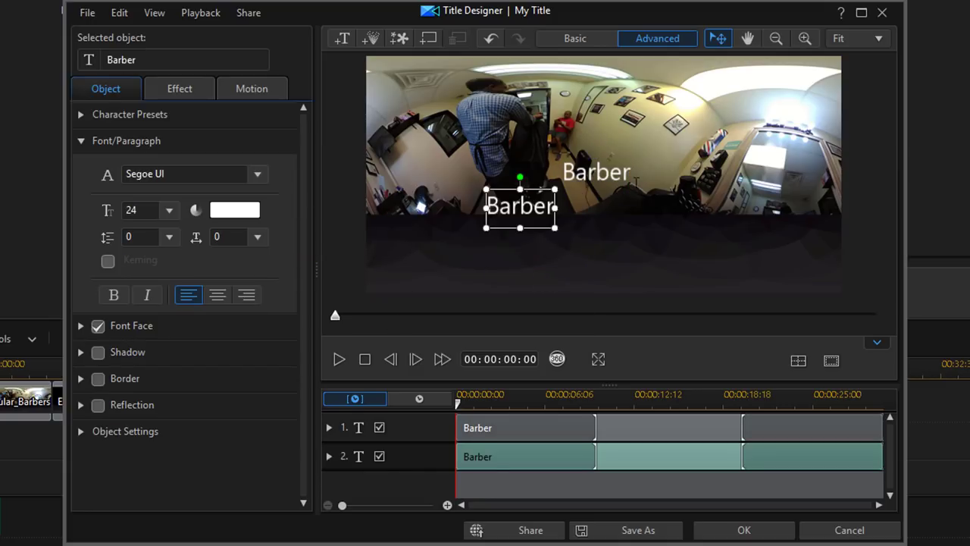
right_click(712, 172)
click(758, 262)
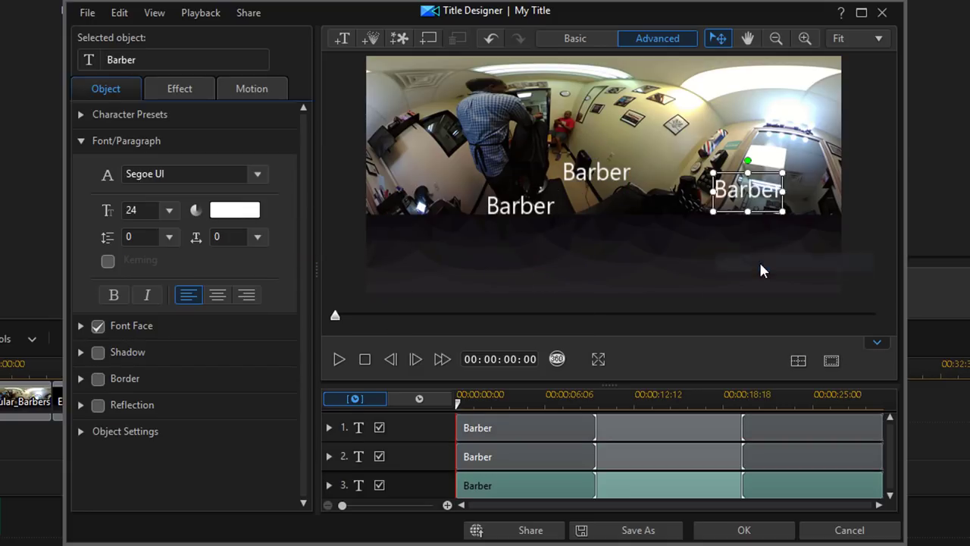
- Display the TV Safe Zone and move the two copied Barber titles against its left and right edges
drag(729, 170, 788, 159)
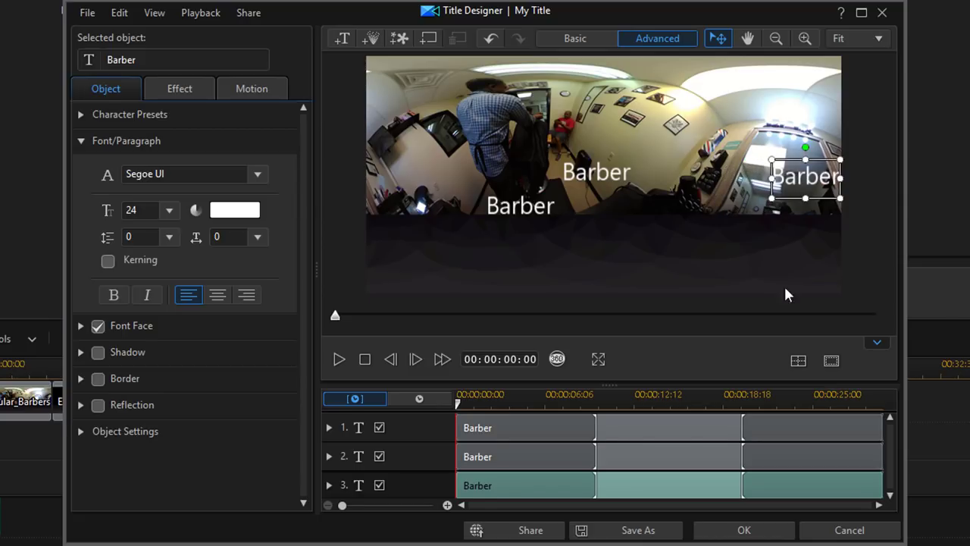
click(830, 364)
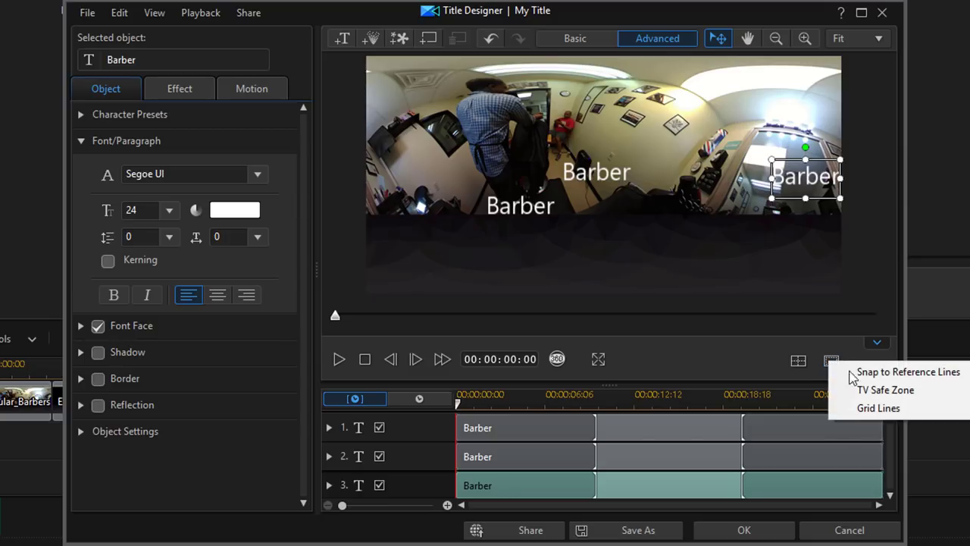
click(885, 389)
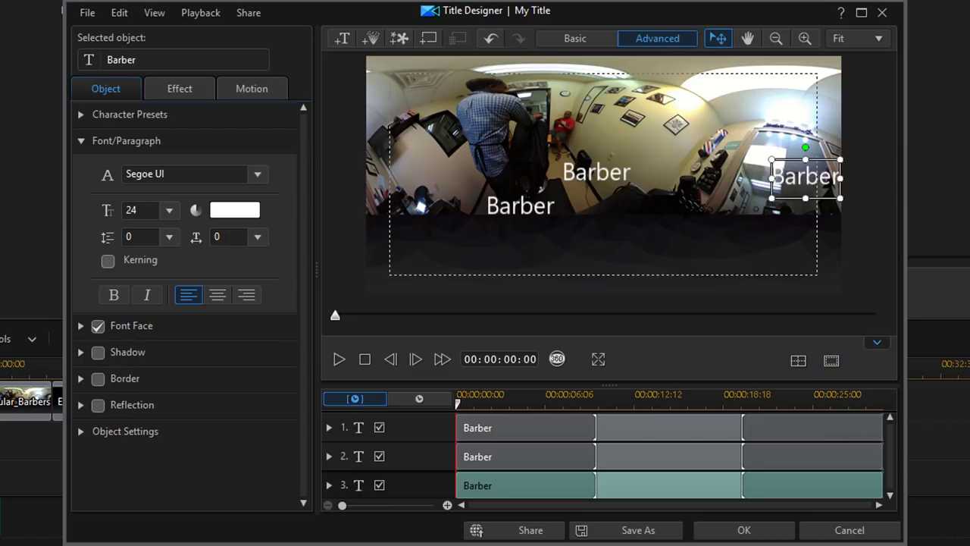
drag(823, 158, 796, 157)
click(498, 206)
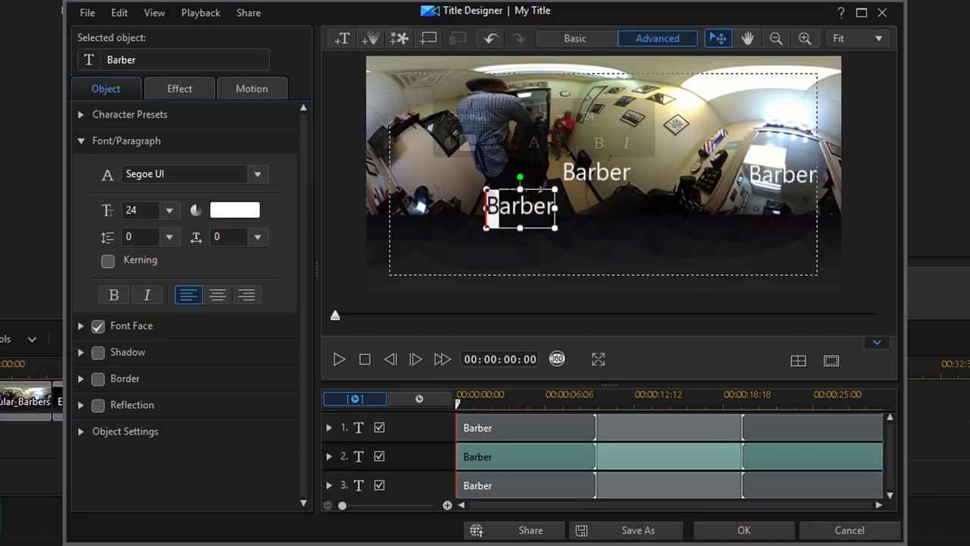
drag(494, 190, 423, 165)
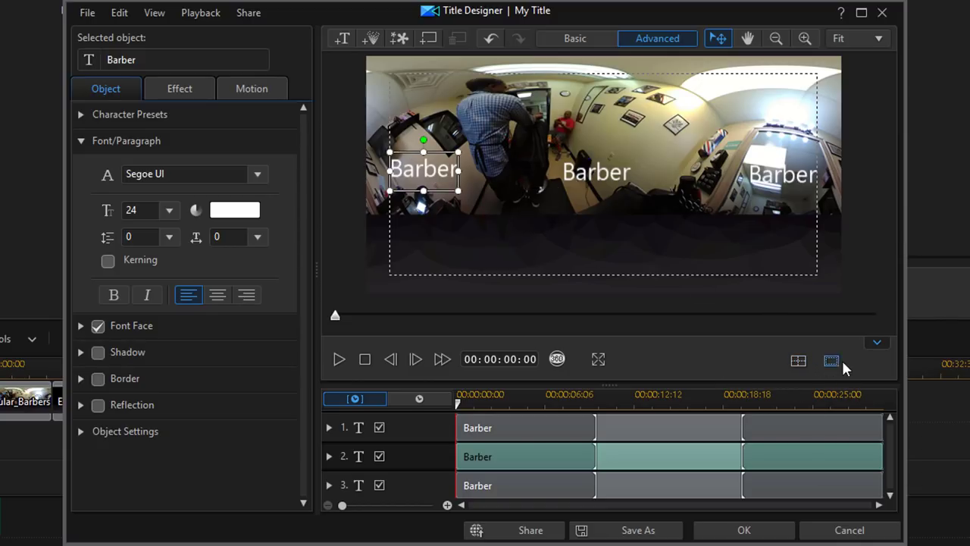
- Align all three Barber titles to the canvas's vertical center and accept the title design
click(796, 362)
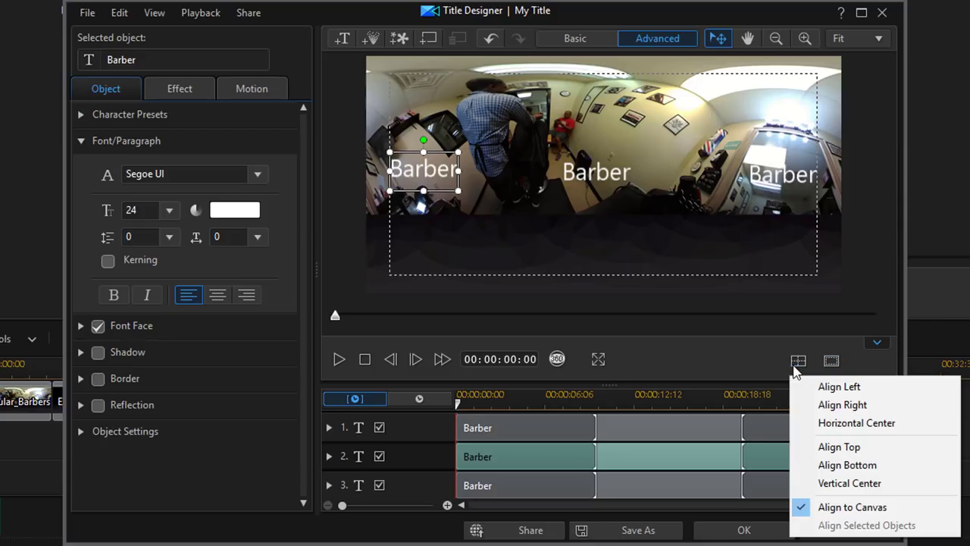
click(879, 485)
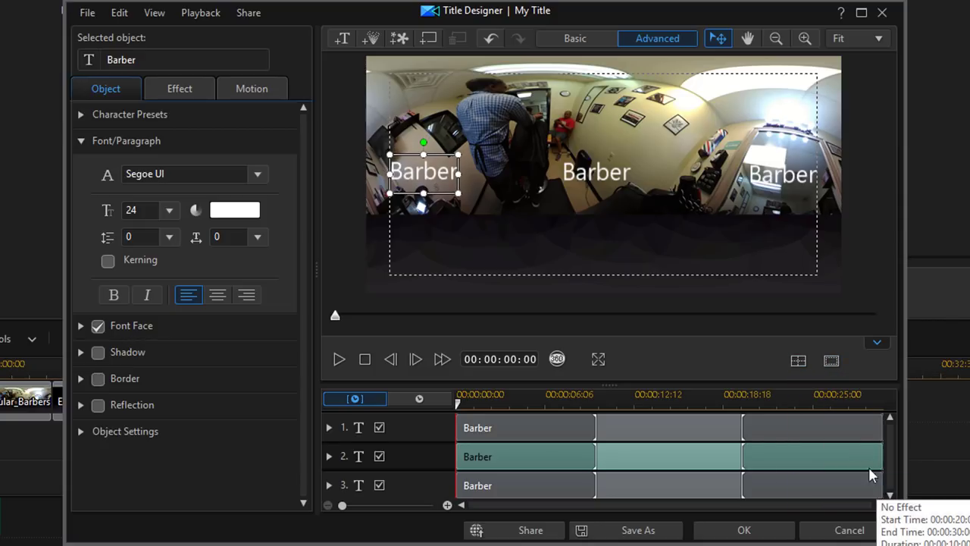
ctrl+click(606, 178)
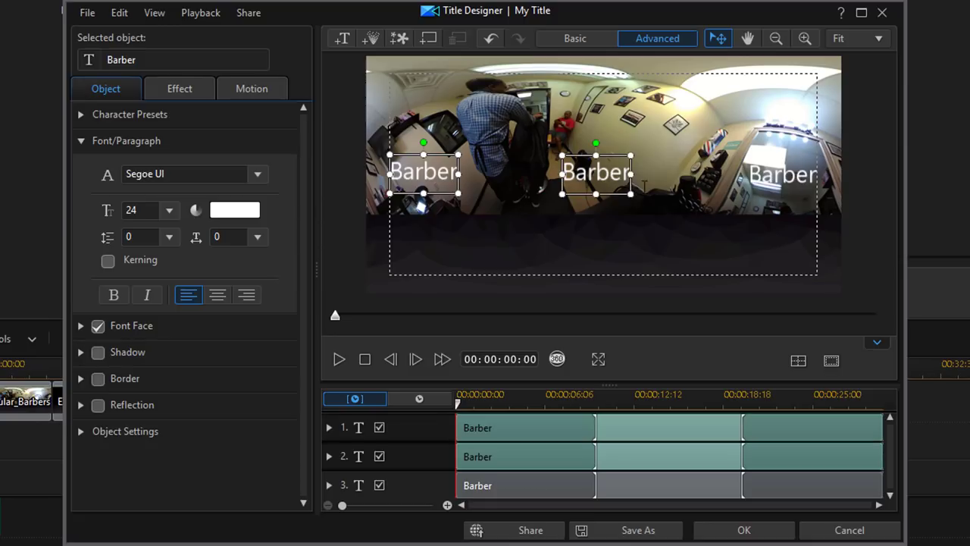
ctrl+click(771, 176)
click(799, 362)
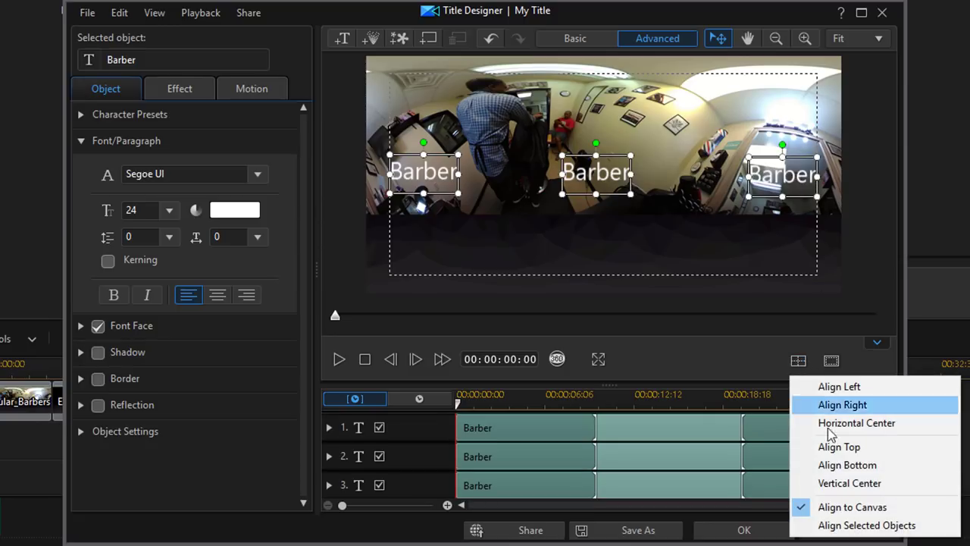
click(828, 491)
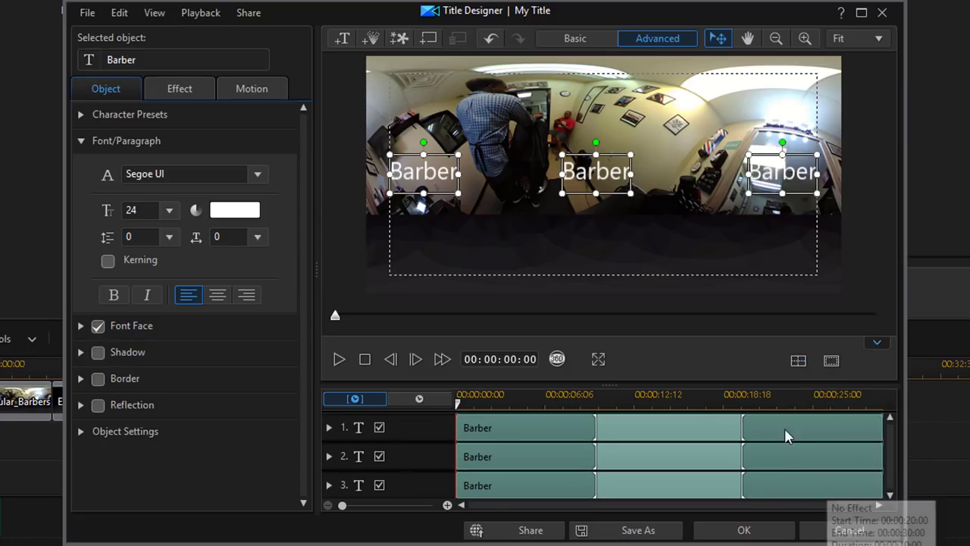
click(612, 491)
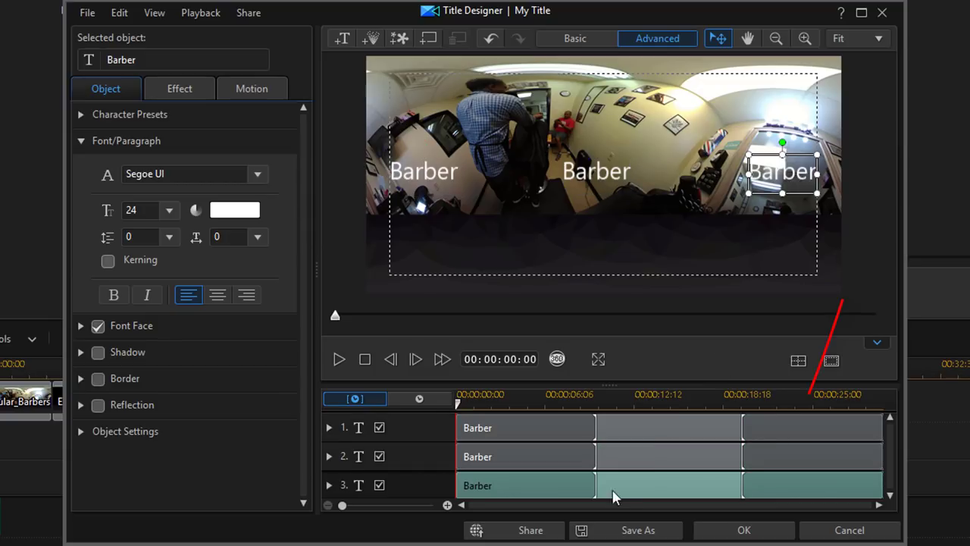
click(762, 532)
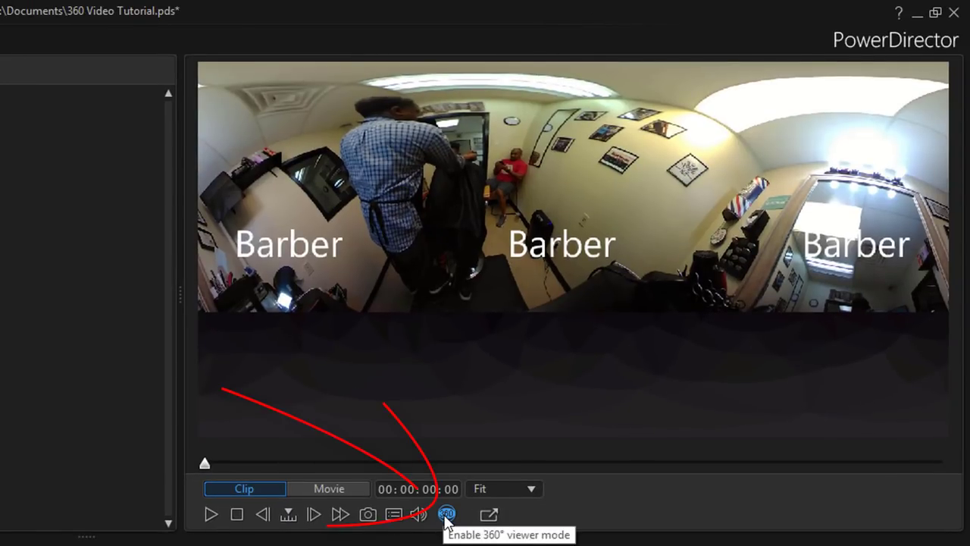
- Enable the 360° viewer mode and look around the barbershop scene to check the Barber titles in every direction
click(446, 515)
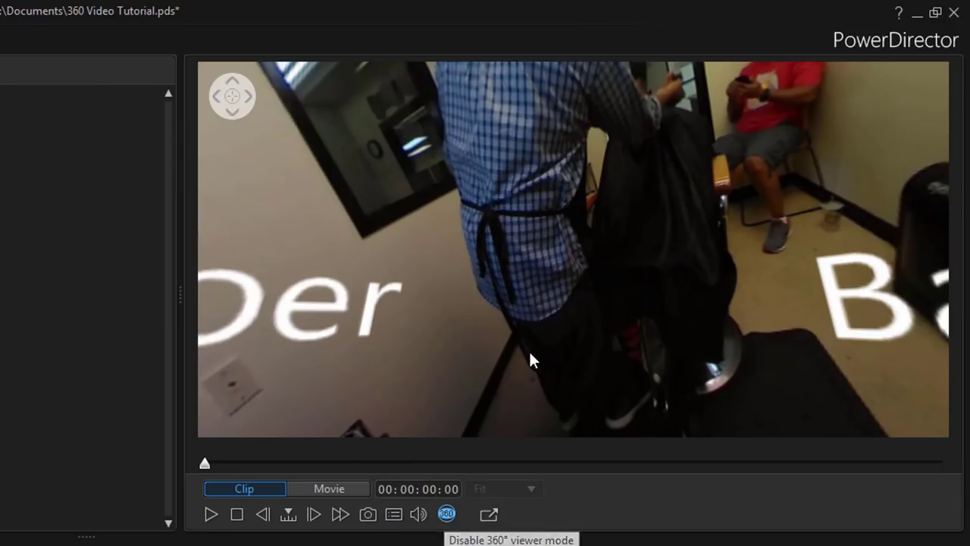
drag(619, 339, 572, 443)
drag(479, 372, 818, 362)
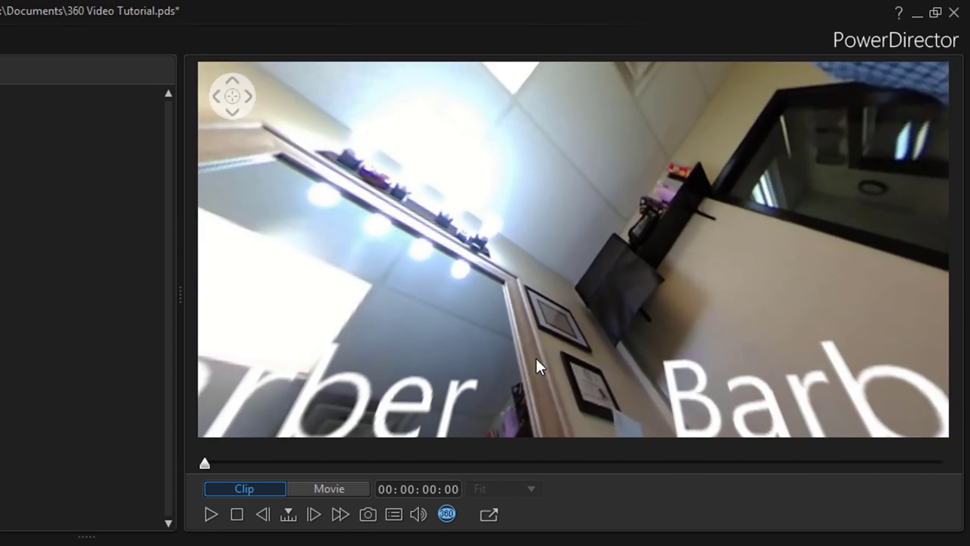
drag(539, 363, 786, 356)
drag(530, 337, 859, 372)
drag(485, 368, 822, 332)
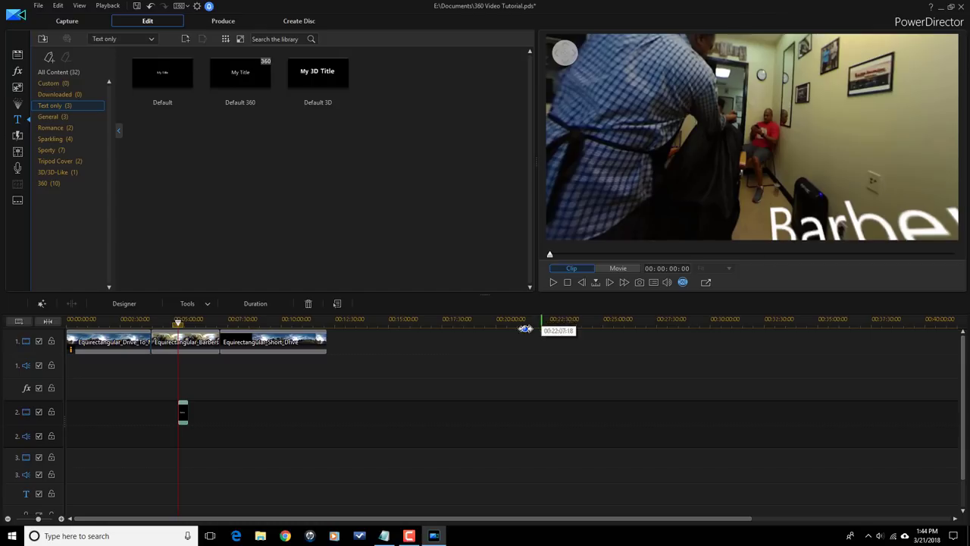
- Place the Default 360 title on video track 2 beneath the Equirectangular_Drive_To_McD clip and open it in the Title Designer
click(105, 341)
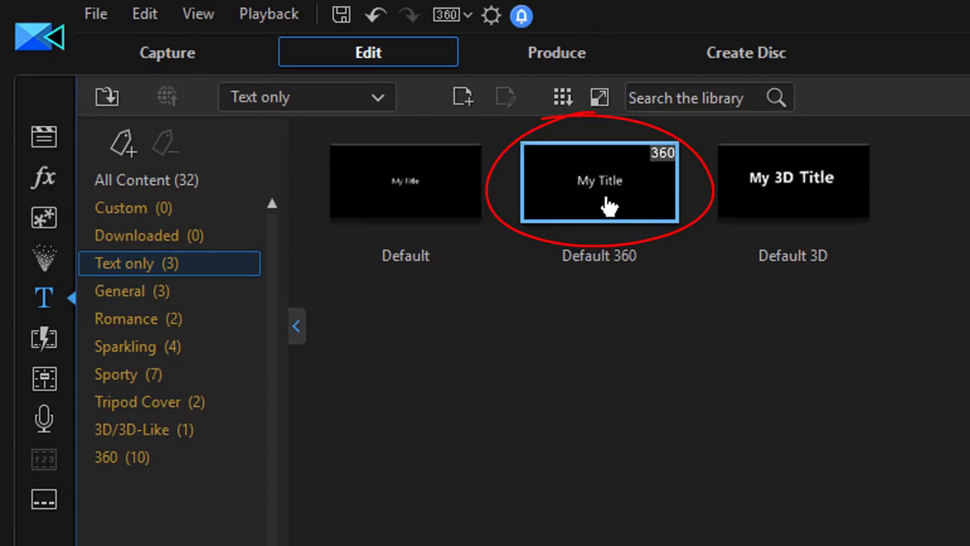
drag(617, 192, 106, 411)
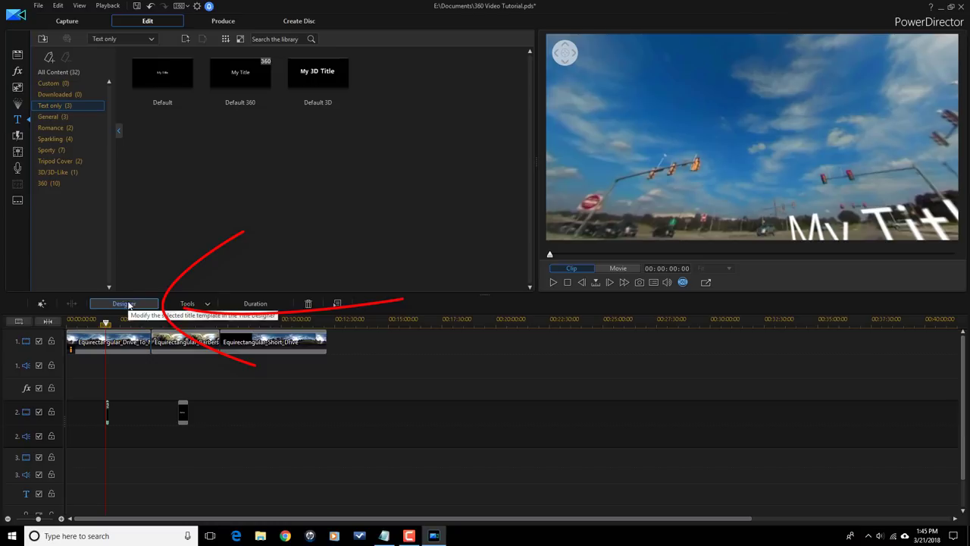
click(129, 305)
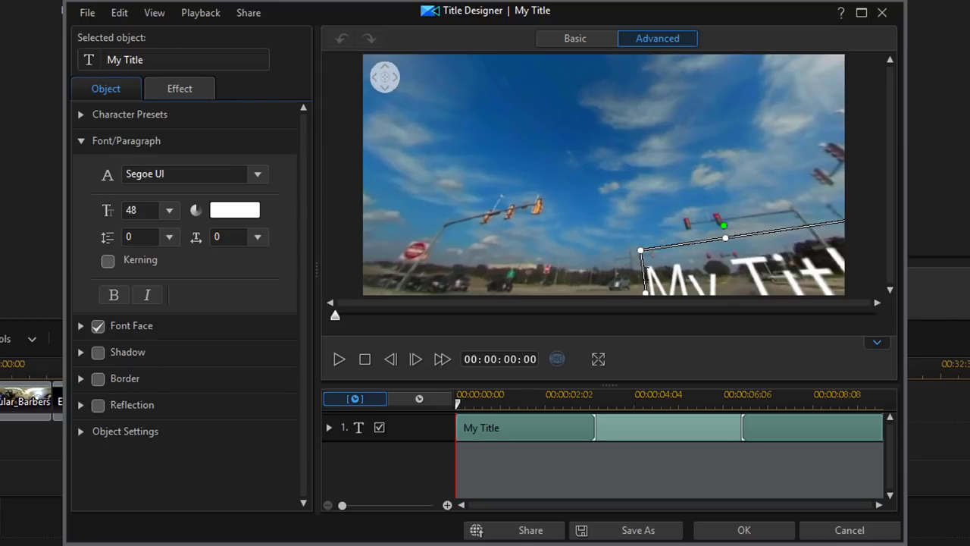
- Reposition the My Title 360 text above the intersection and close the Title Designer, saving the changes
drag(638, 260, 505, 144)
drag(750, 254, 690, 242)
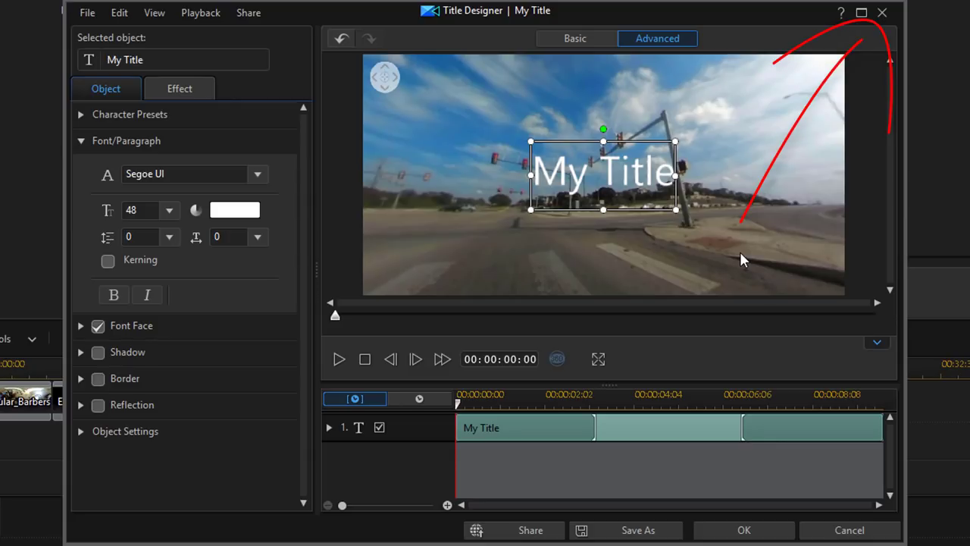
click(882, 13)
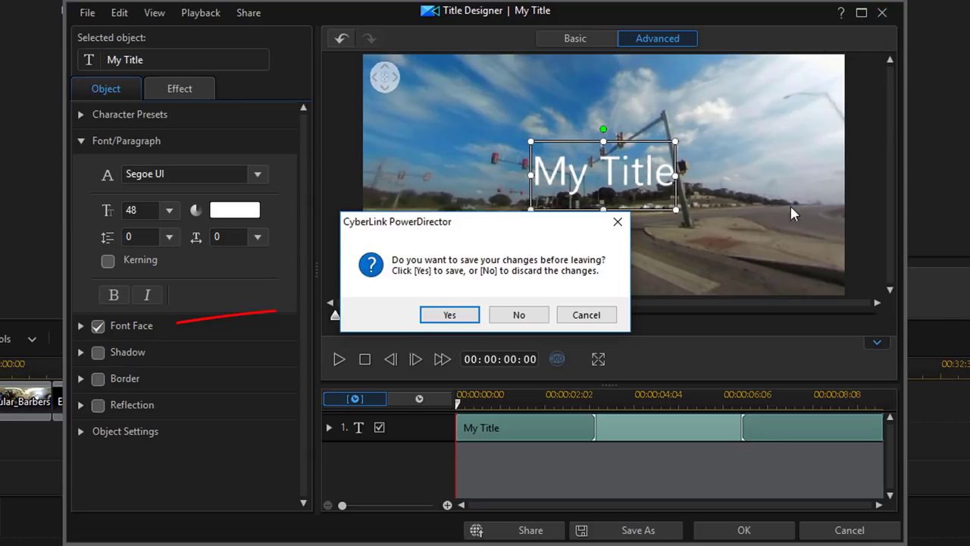
click(454, 314)
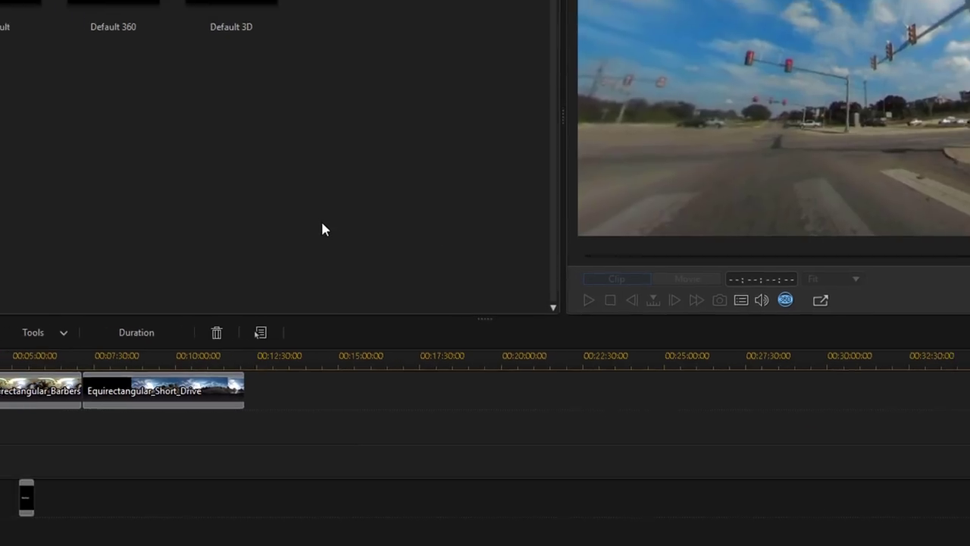
- Place a Default title on video track 2 beneath the Equirectangular_Short_Drive clip and convert it to a 360° title
click(165, 79)
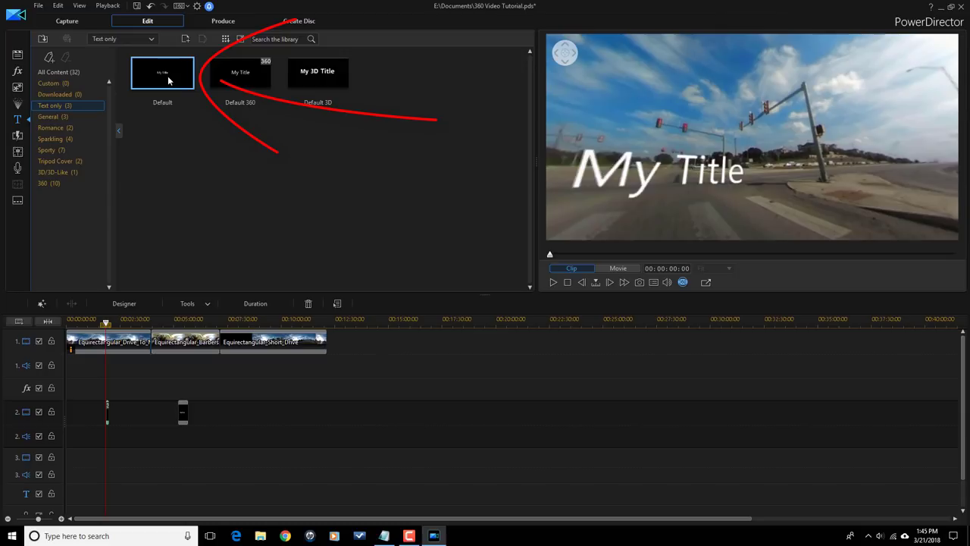
drag(168, 81, 189, 153)
drag(259, 374, 272, 410)
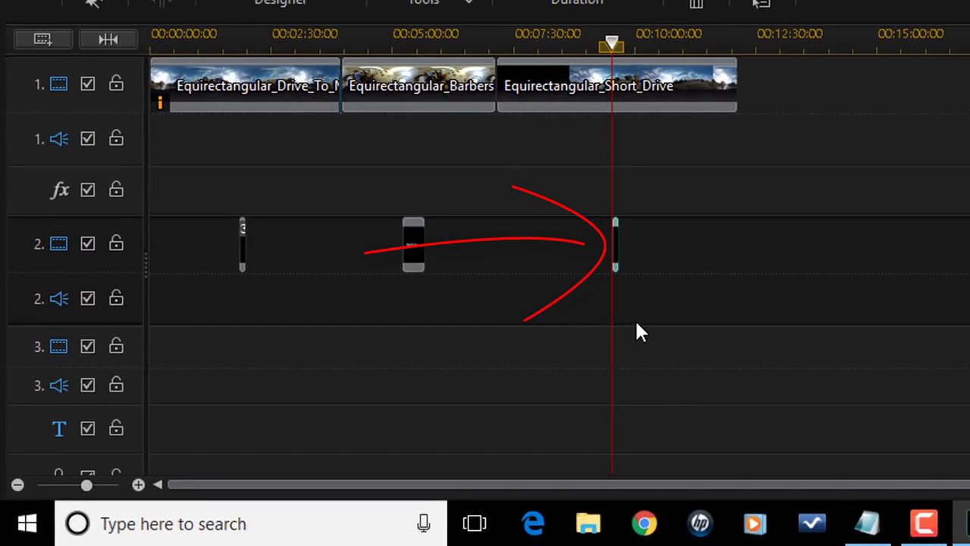
right_click(623, 259)
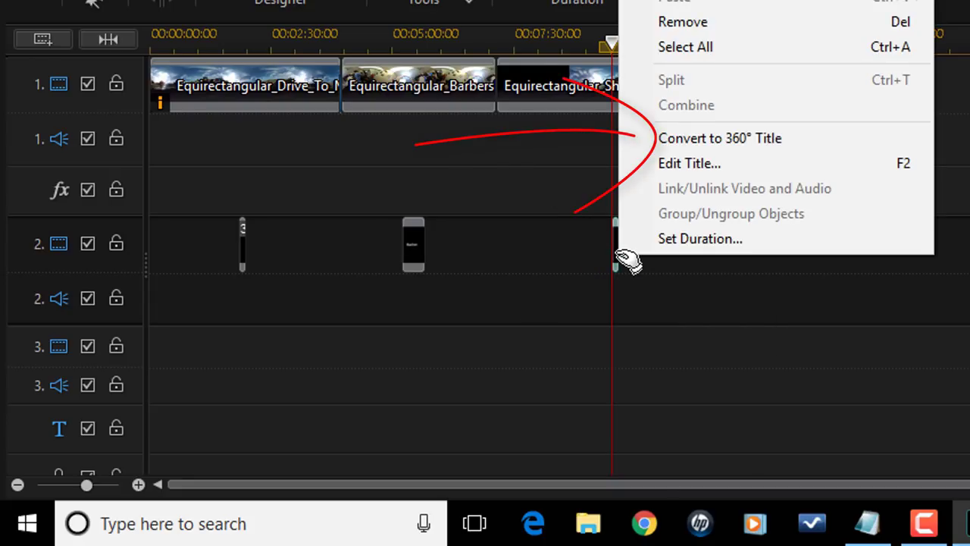
click(704, 142)
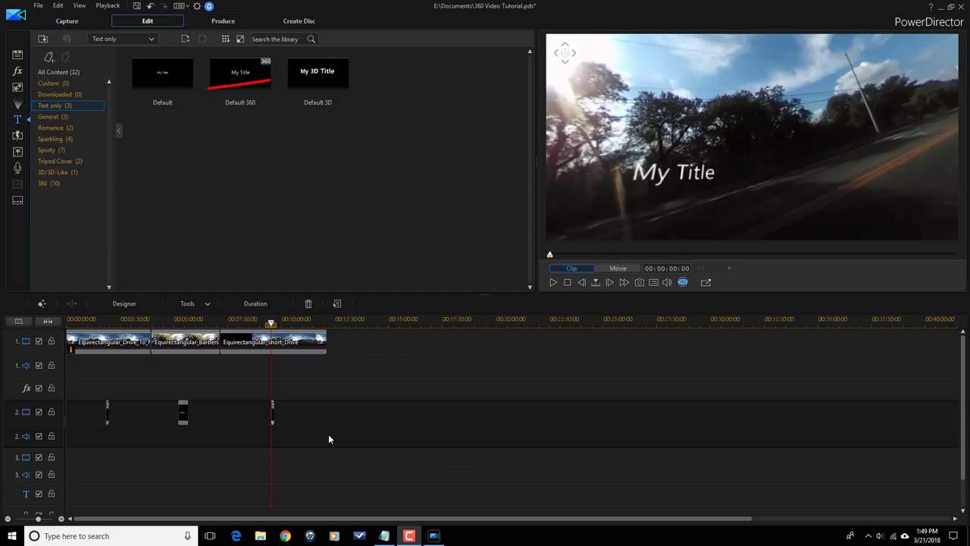
- Place the Dialog_04 PiP object on video track 2 beneath the later part of the Equirectangular_Short_Drive clip
click(18, 89)
scroll(401, 214, down, 1)
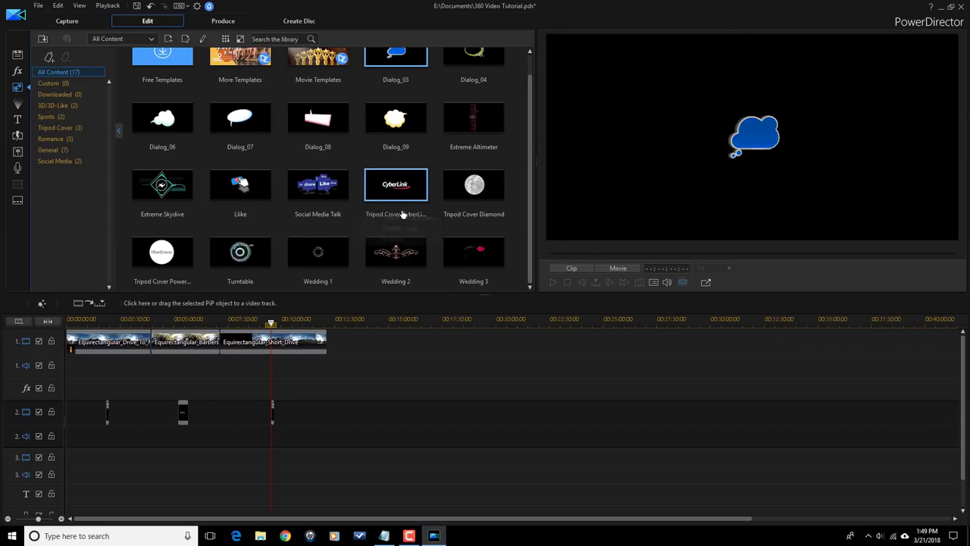
scroll(401, 213, up, 1)
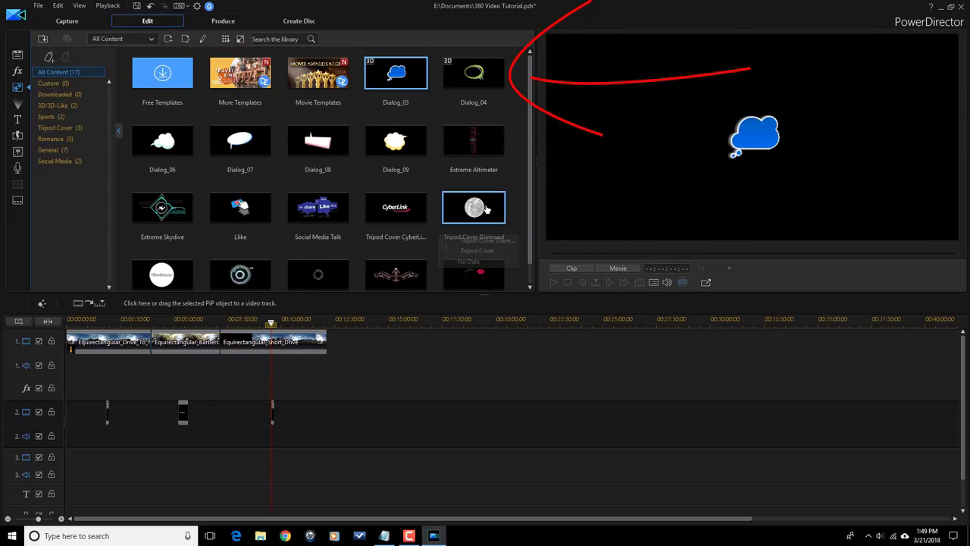
drag(480, 74, 303, 417)
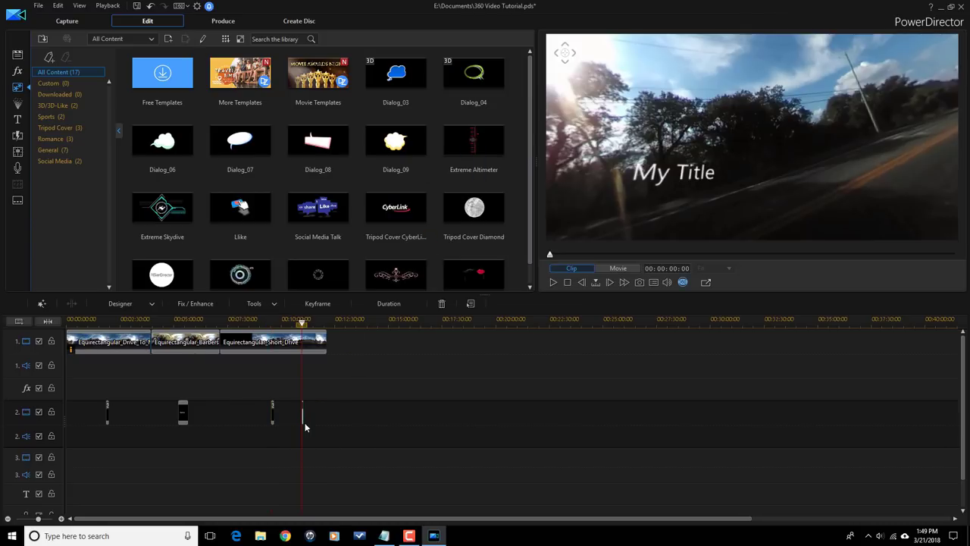
- Preview the Dialog_04 object and convert it to a 360° object, accepting the removal of its position keyframes
drag(598, 182, 941, 221)
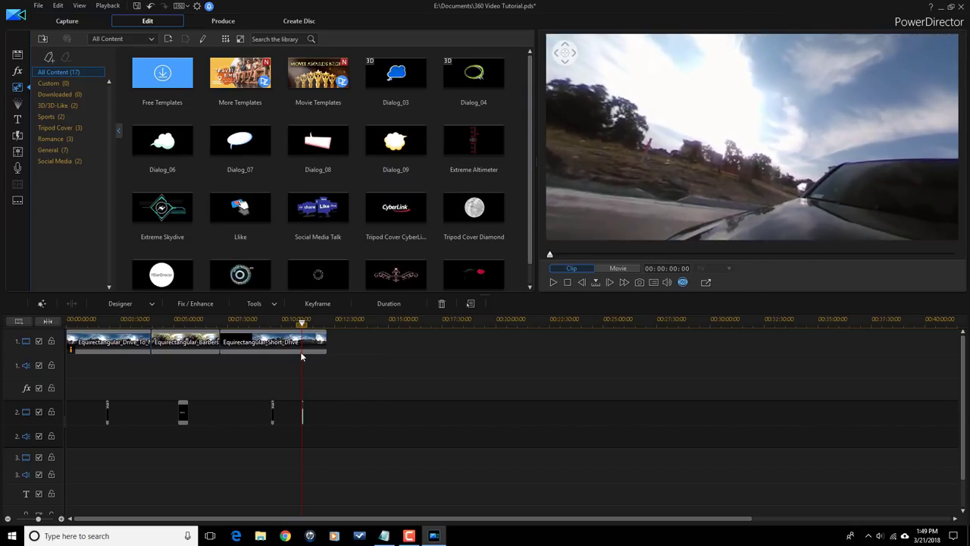
click(554, 282)
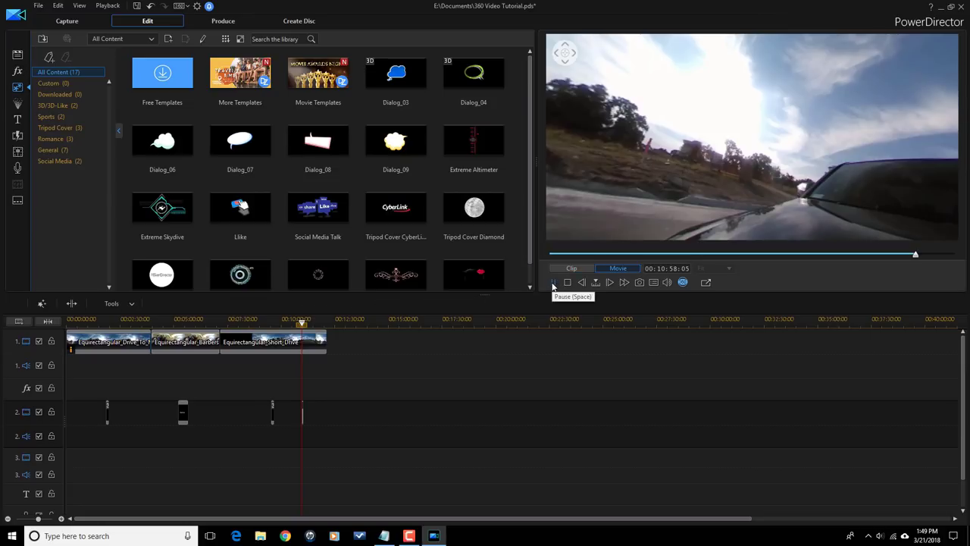
click(553, 283)
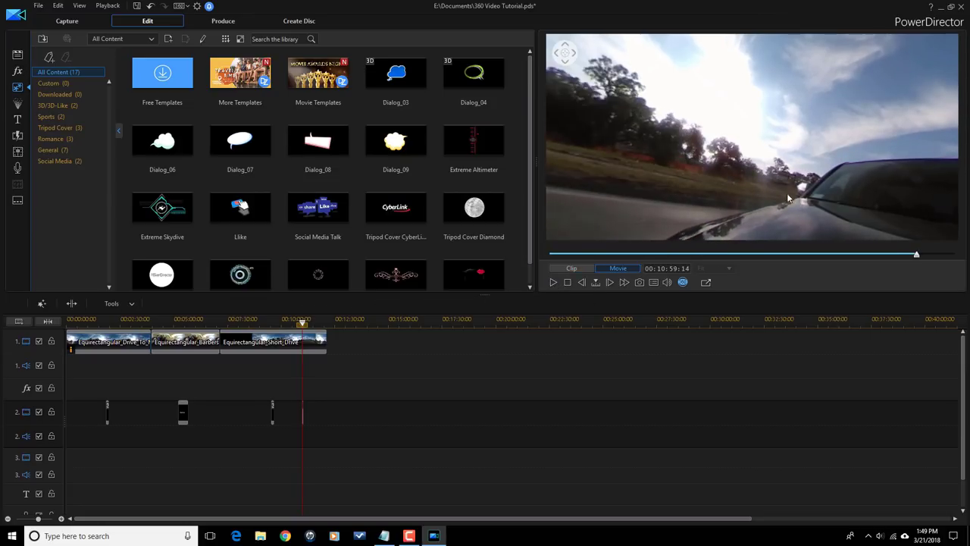
drag(796, 203, 597, 162)
drag(816, 163, 703, 184)
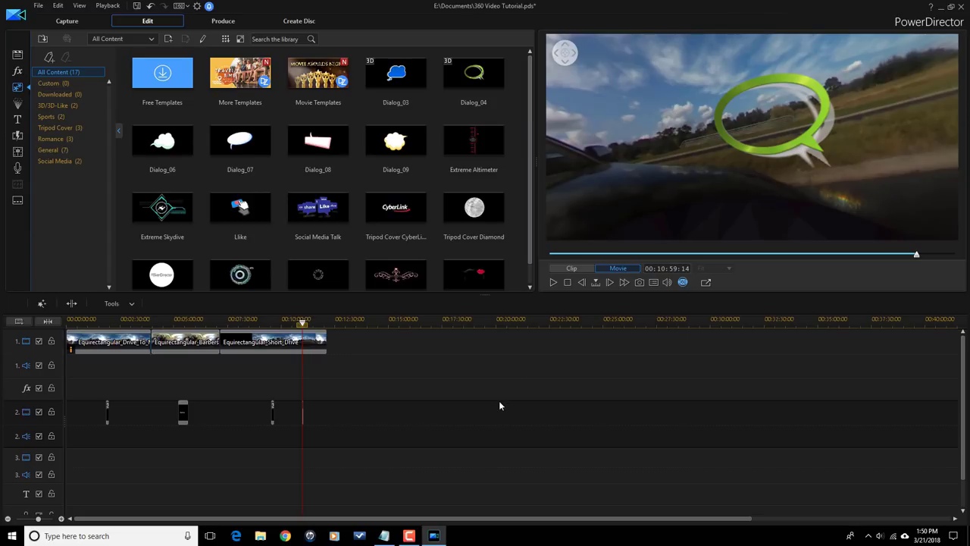
right_click(304, 416)
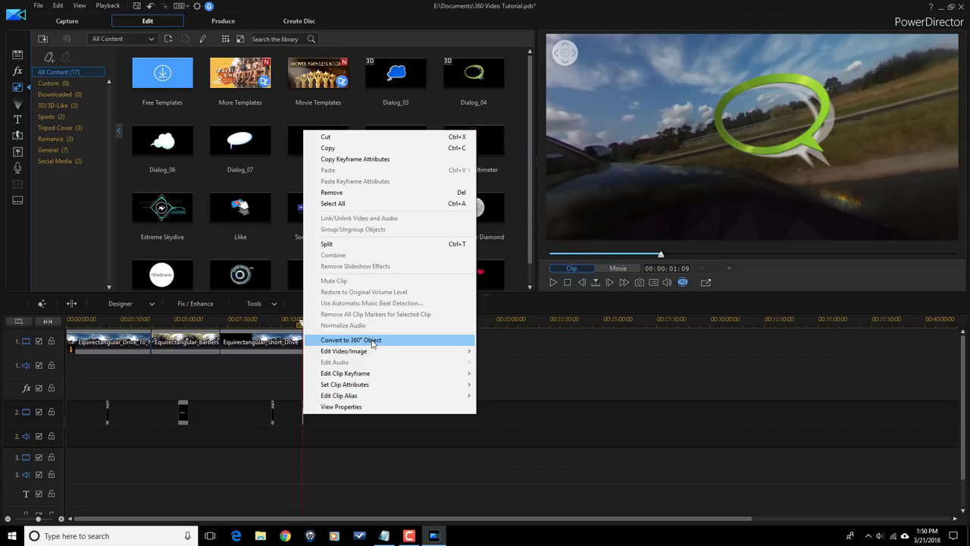
click(372, 343)
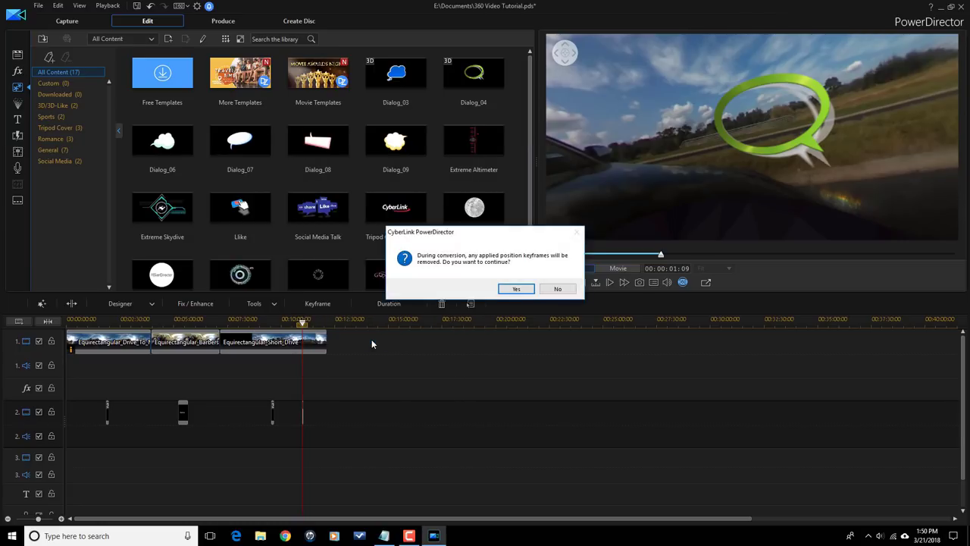
click(517, 288)
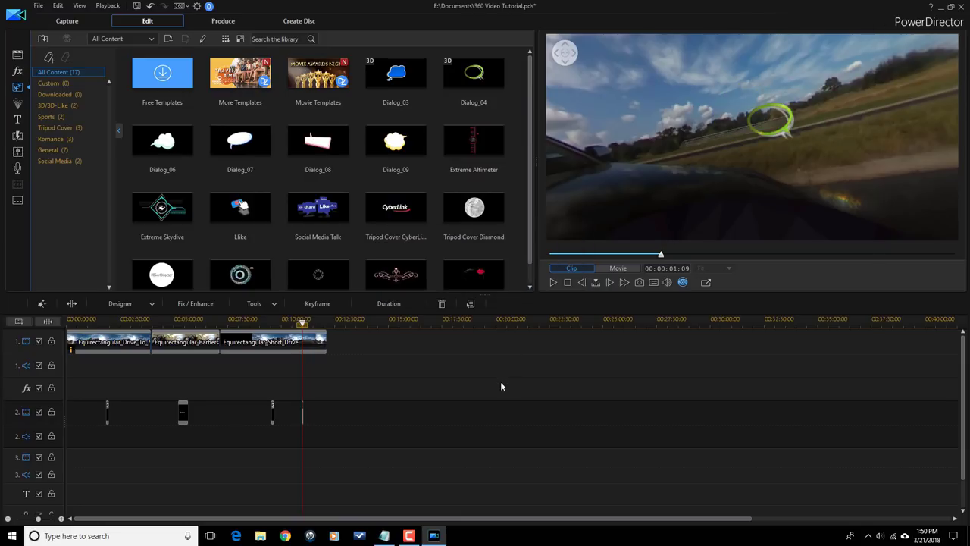
drag(897, 196, 853, 220)
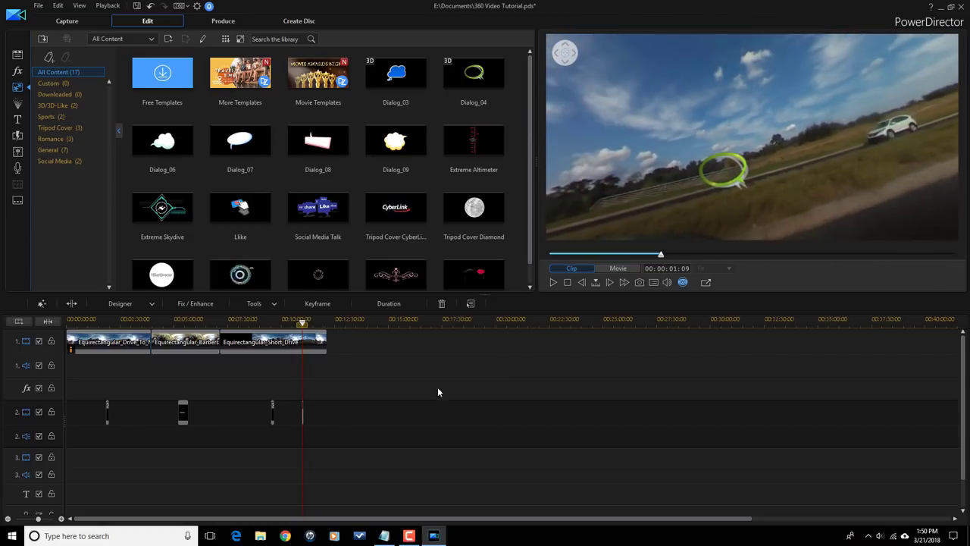
- In the PiP Designer, enlarge Dialog_04 to about 0.352 by 0.396, move it to about longitude 23.3 and latitude 25.8, and accept
double_click(303, 419)
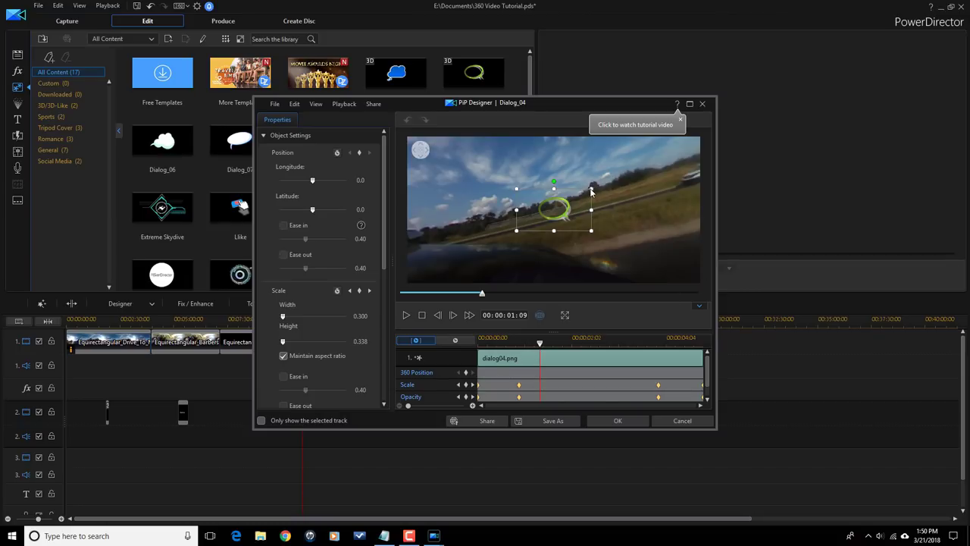
mouse_move(574, 190)
mouse_down()
mouse_move(557, 204)
mouse_move(573, 182)
mouse_move(559, 173)
mouse_move(566, 178)
mouse_up()
mouse_move(531, 280)
mouse_down()
mouse_move(529, 243)
mouse_move(546, 257)
mouse_move(528, 274)
mouse_move(534, 267)
mouse_up()
drag(670, 219, 468, 279)
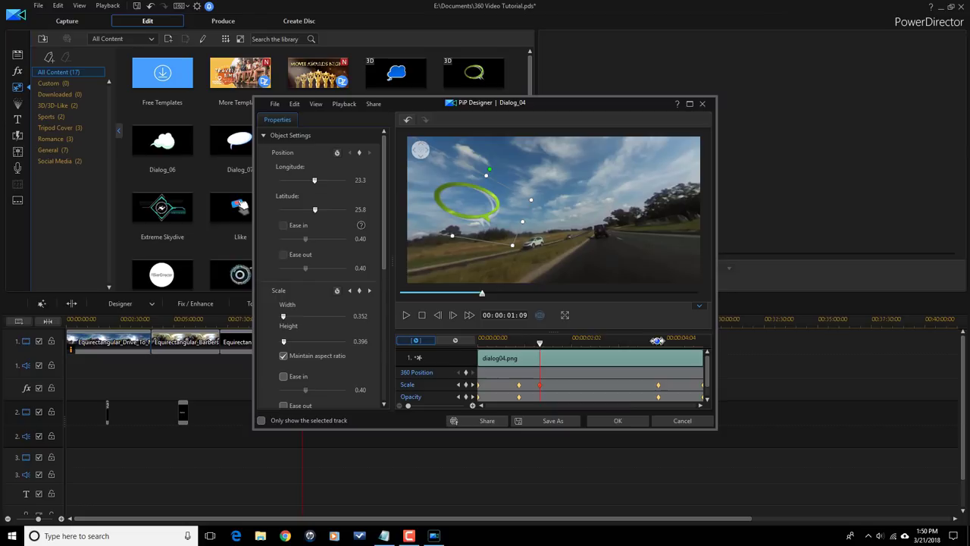
click(612, 421)
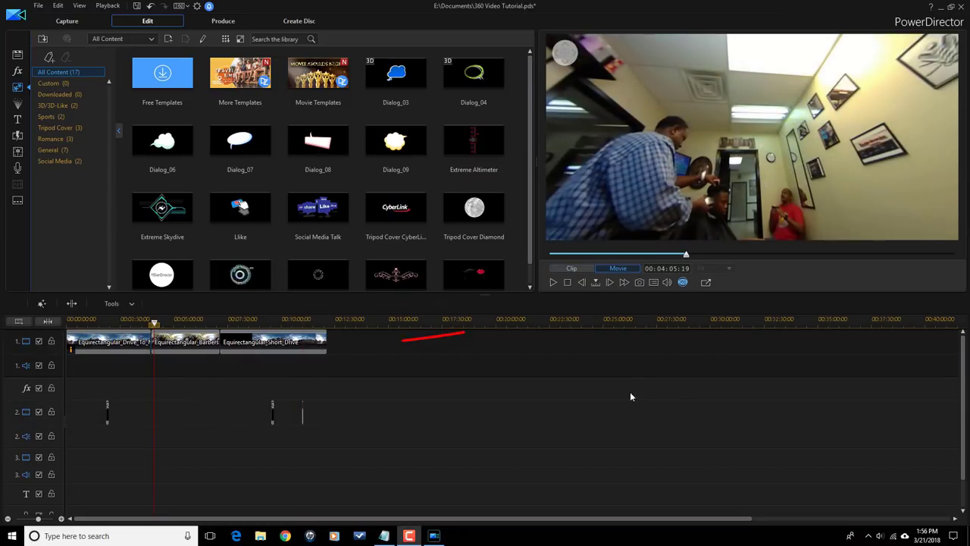
- Open the Equirectangular_Barbershop clip in the Motion Tracker
click(184, 344)
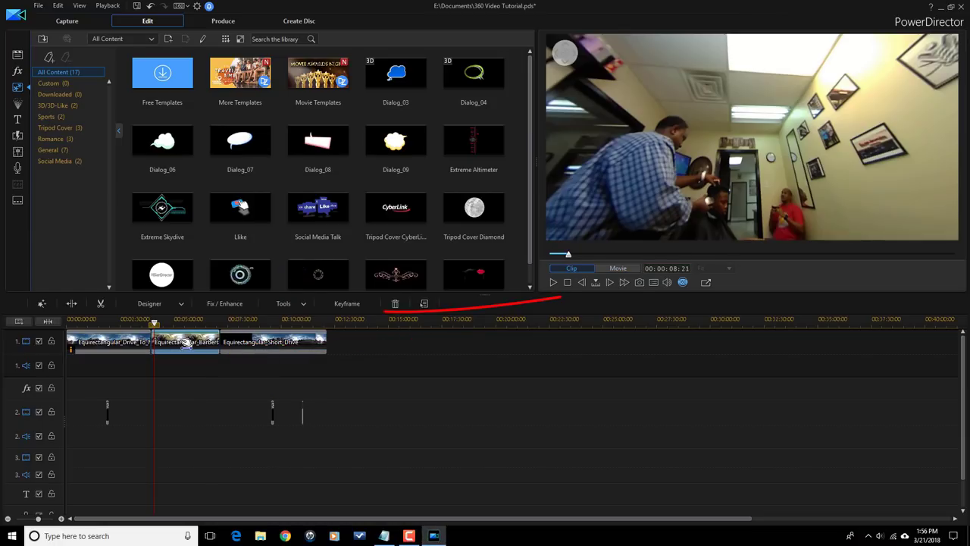
click(304, 307)
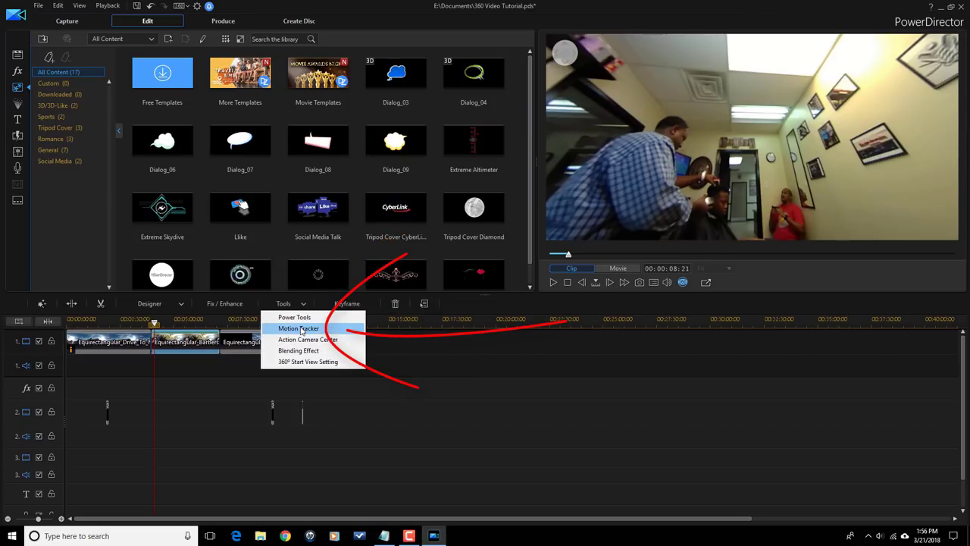
click(301, 328)
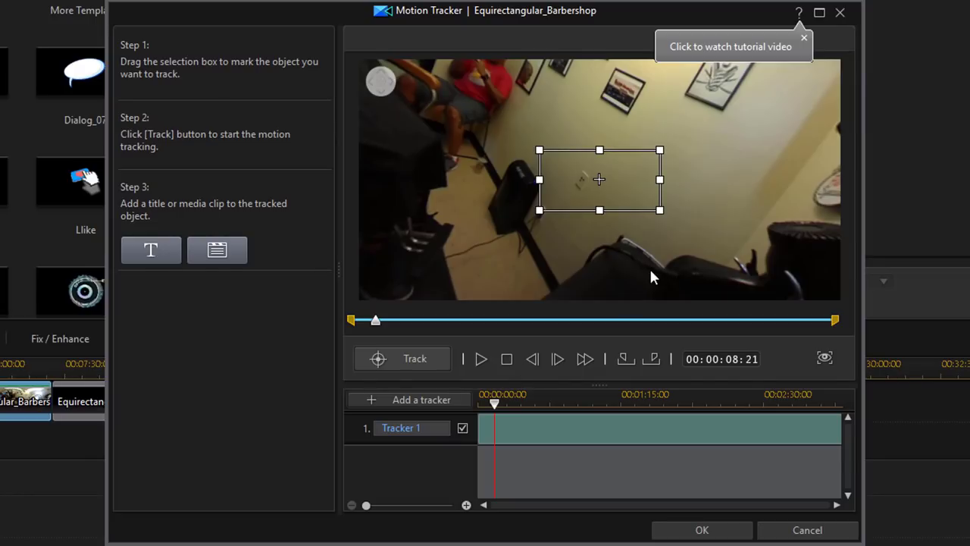
- Face the barber in the 360° view and shrink the tracker's selection box over the seated customer's head
drag(731, 268, 760, 269)
drag(684, 232, 483, 118)
mouse_move(720, 231)
mouse_down()
mouse_move(784, 235)
mouse_move(822, 221)
mouse_up()
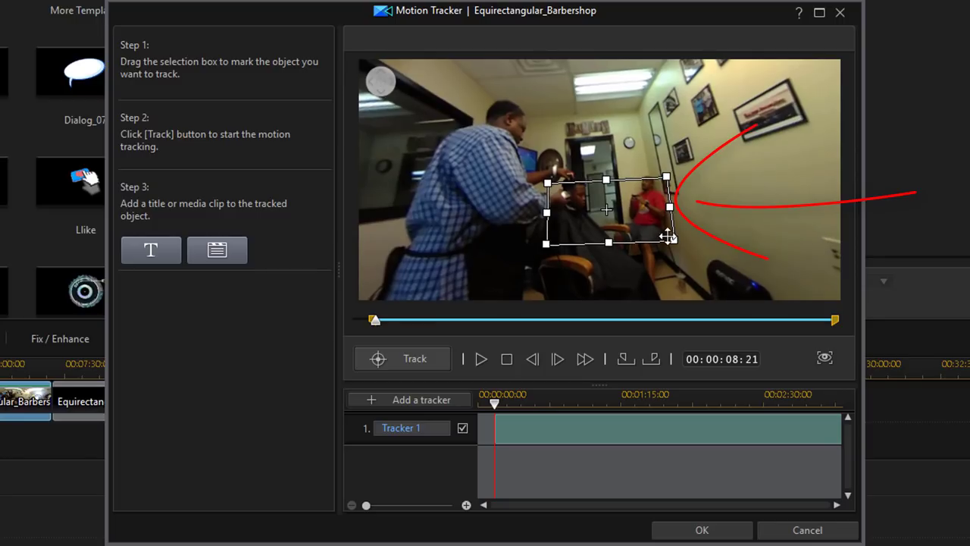
mouse_move(669, 238)
mouse_down()
mouse_move(623, 225)
mouse_move(595, 188)
mouse_move(575, 182)
mouse_move(580, 206)
mouse_up()
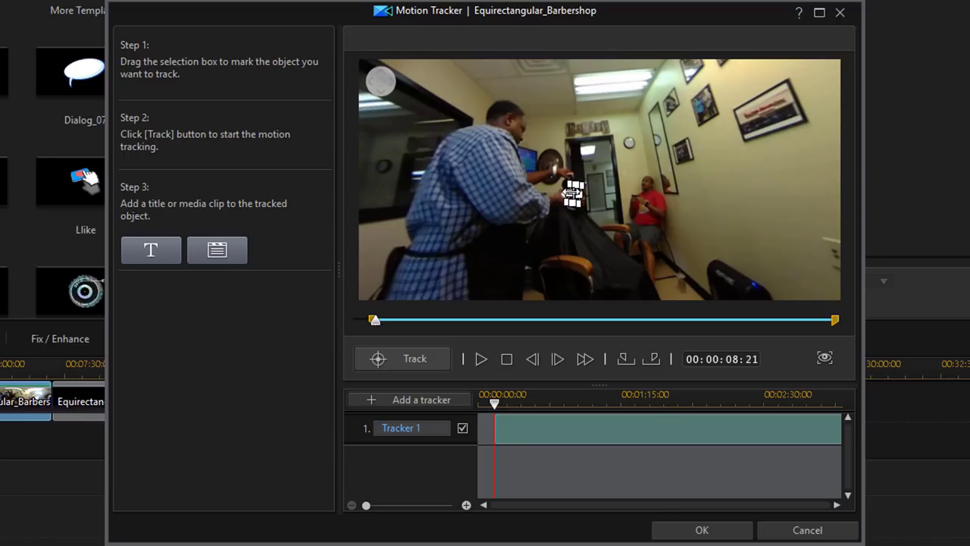
mouse_move(573, 194)
mouse_down()
mouse_move(589, 197)
mouse_move(580, 194)
mouse_up()
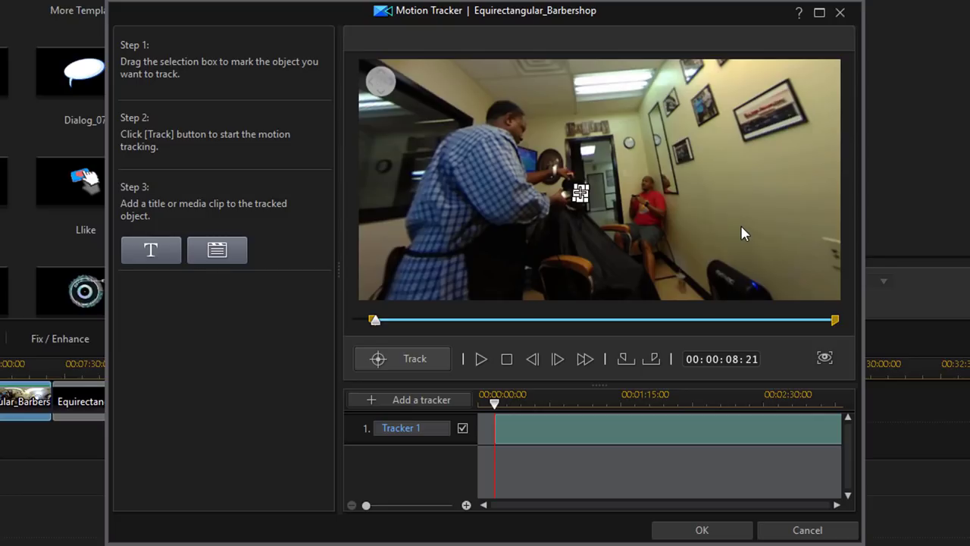
- Track the customer's head from 00:00:08:21 to about 00:00:21:01 and return the playhead to the start of the tracked section
click(406, 359)
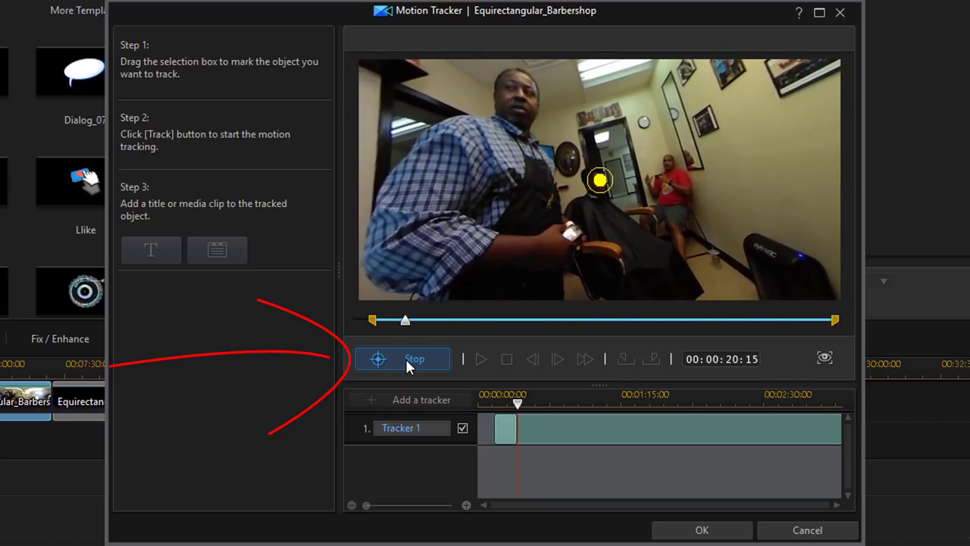
click(406, 359)
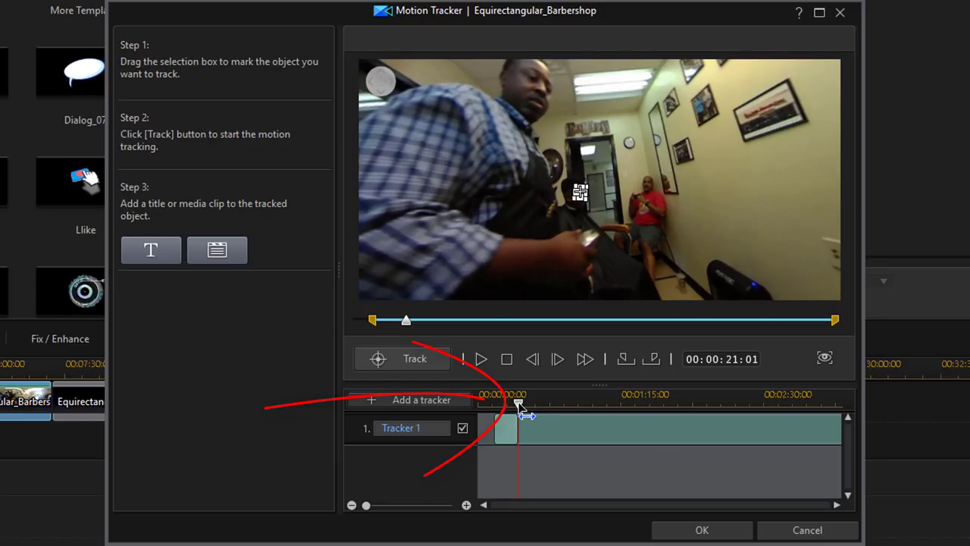
drag(519, 408, 494, 408)
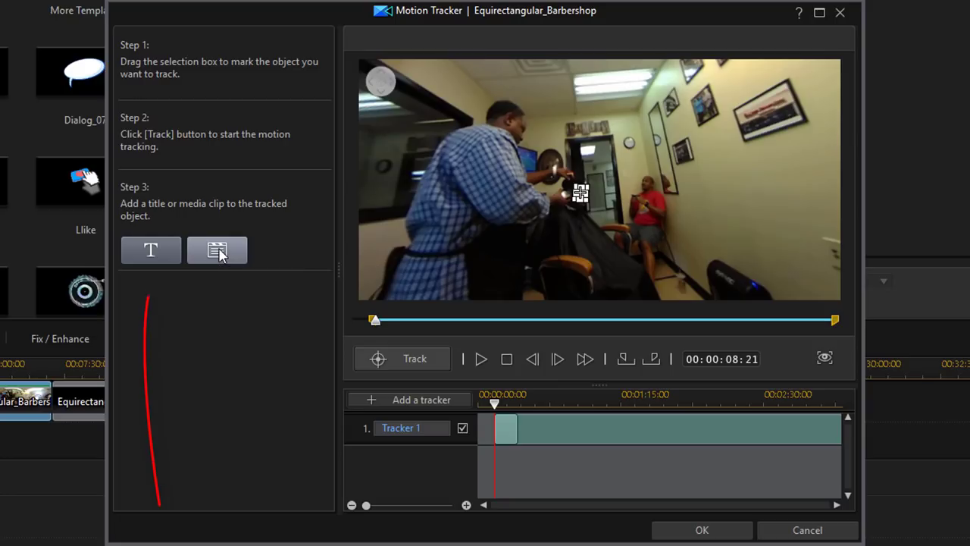
- Add a tracked title with the customer's name, place it just above his head and reduce the height of its text box
click(151, 256)
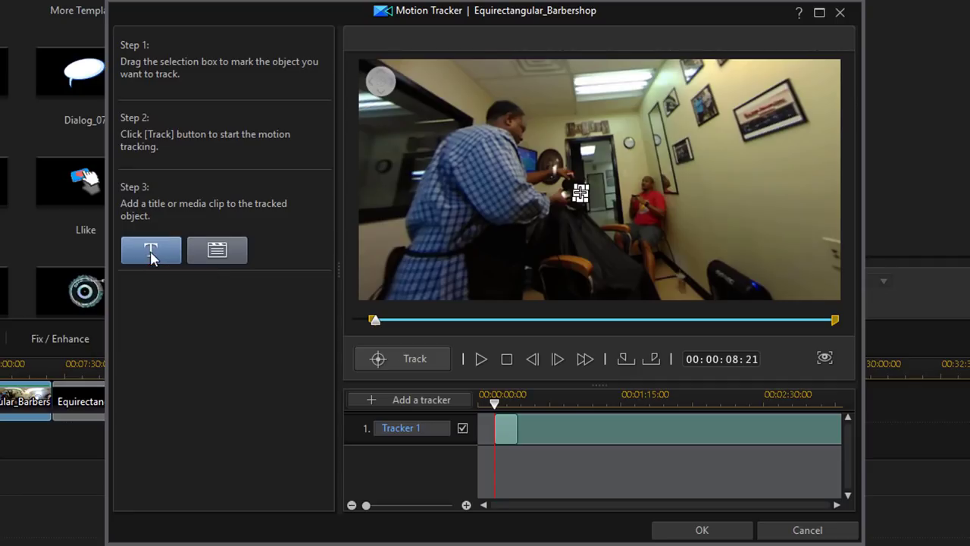
click(187, 294)
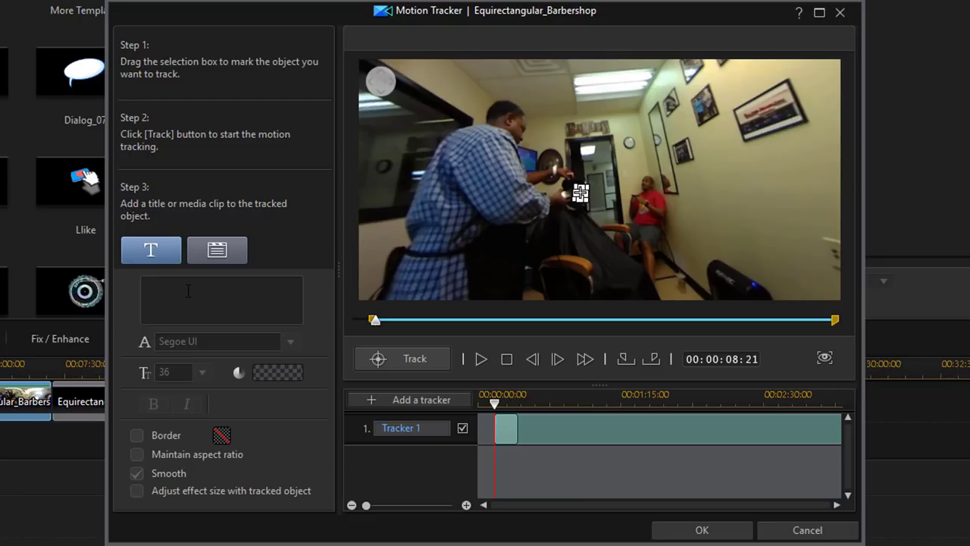
text(Kiev)
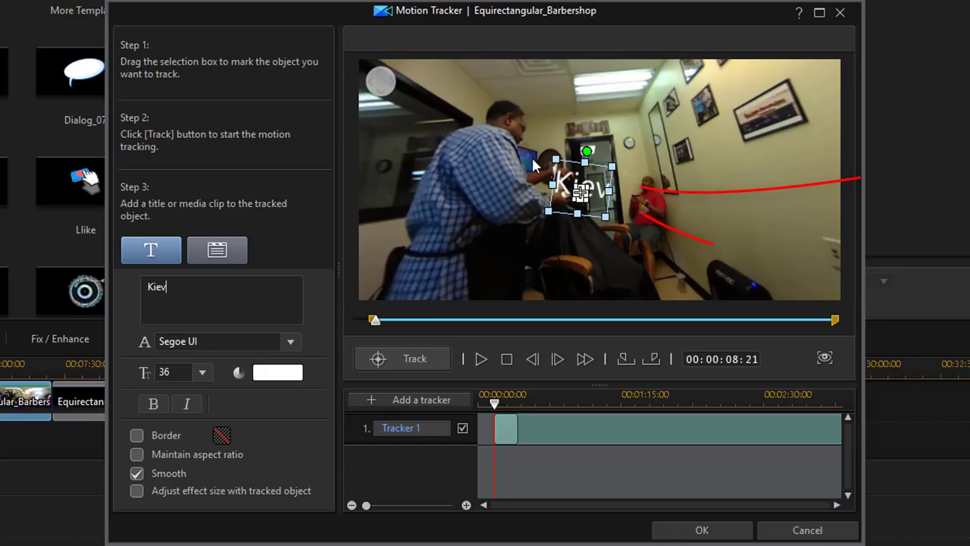
drag(604, 184, 621, 154)
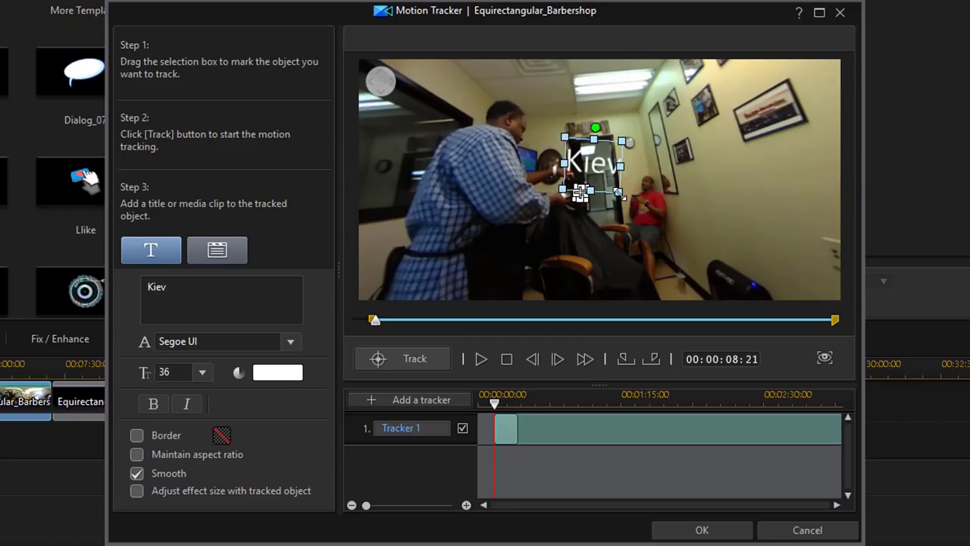
drag(620, 194, 623, 186)
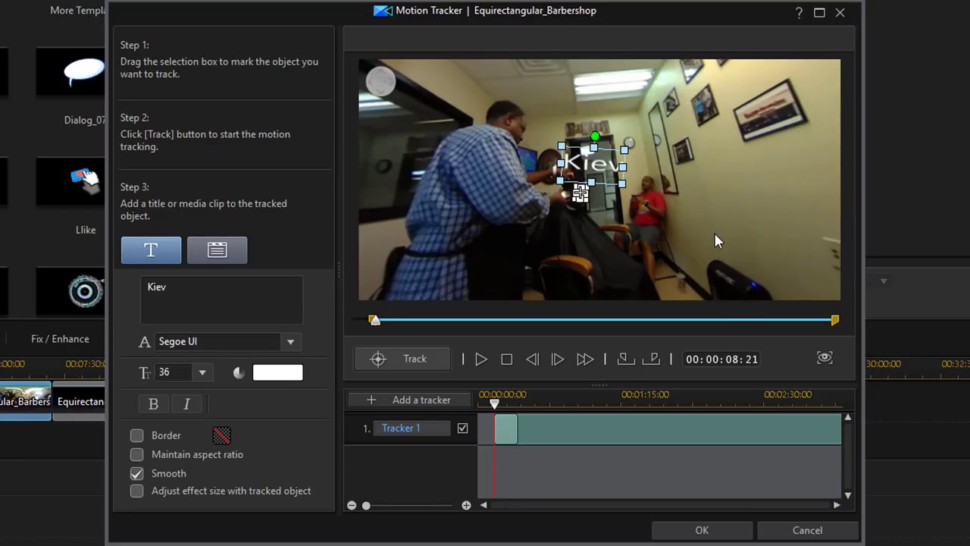
- Make the tracked title adjust its size with the tracked object, apply the motion tracking and play back the title in the 360° view
click(137, 491)
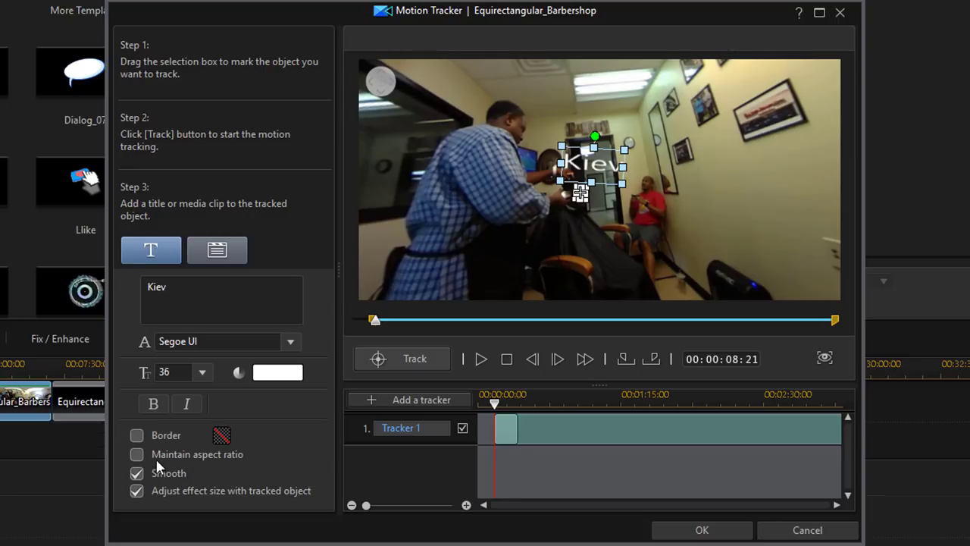
click(700, 530)
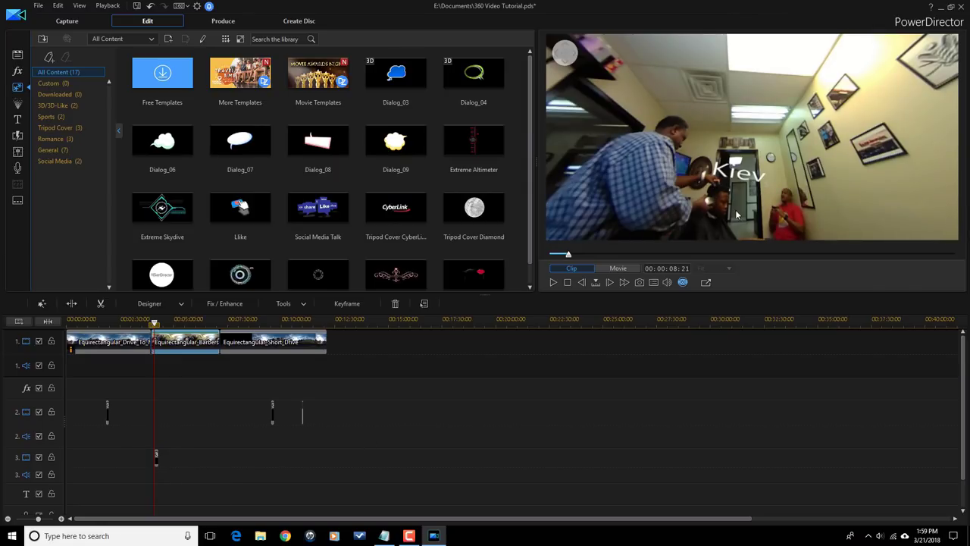
click(553, 282)
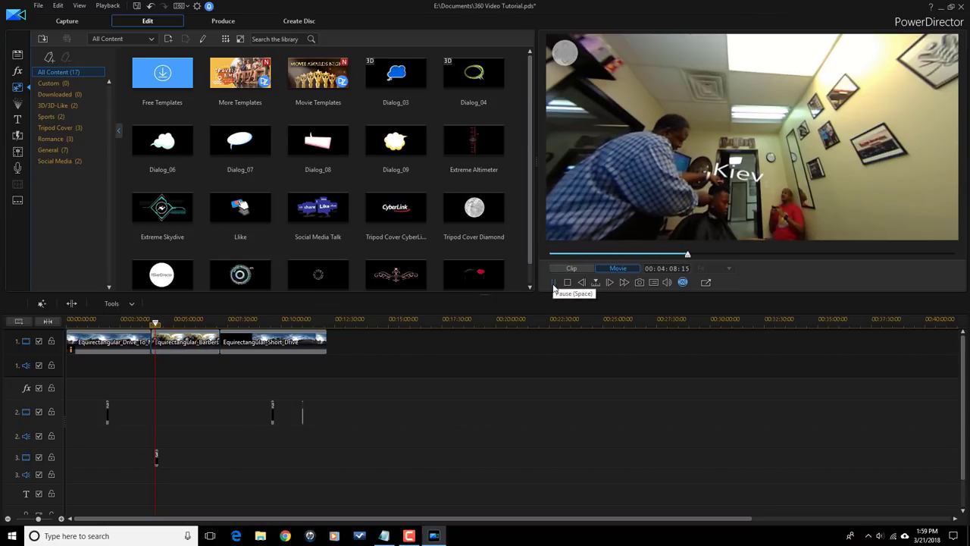
drag(599, 220, 722, 182)
click(552, 281)
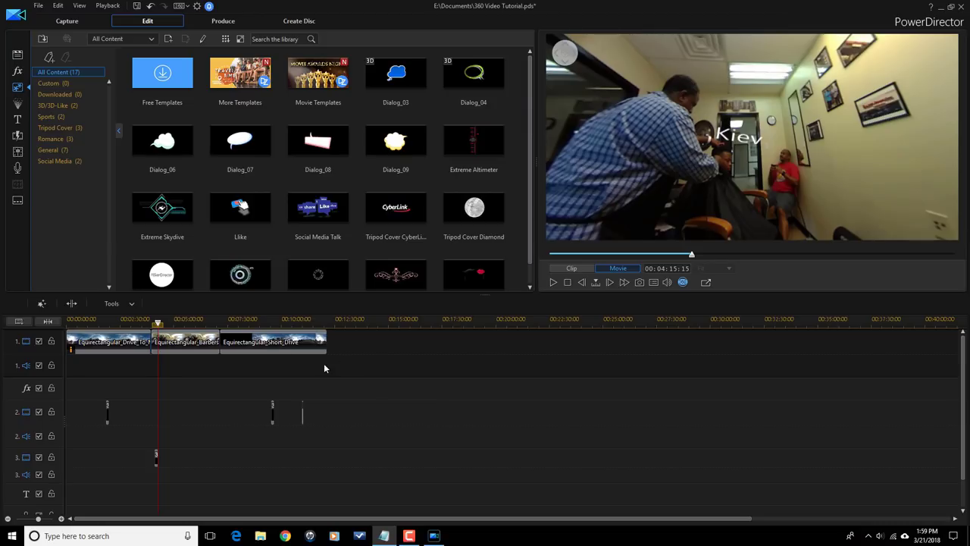
- Try the Video Stabilizer on the Equirectangular_Short_Drive clip, testing its strength at a frame near the clip's middle
click(272, 347)
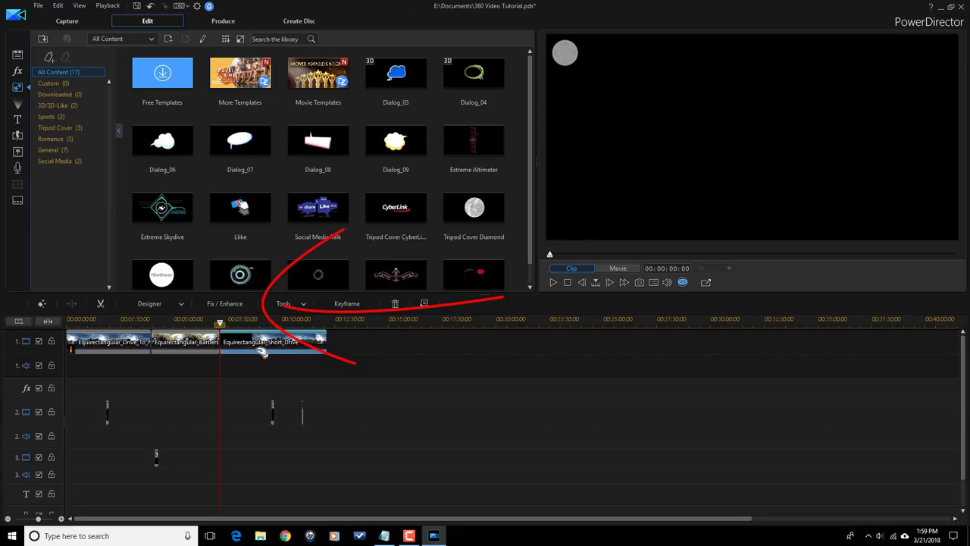
click(226, 303)
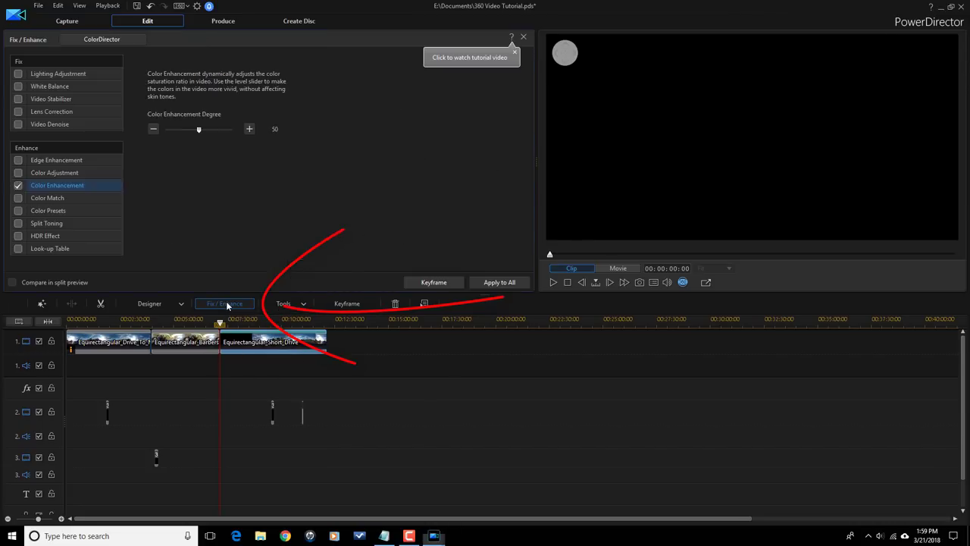
click(18, 99)
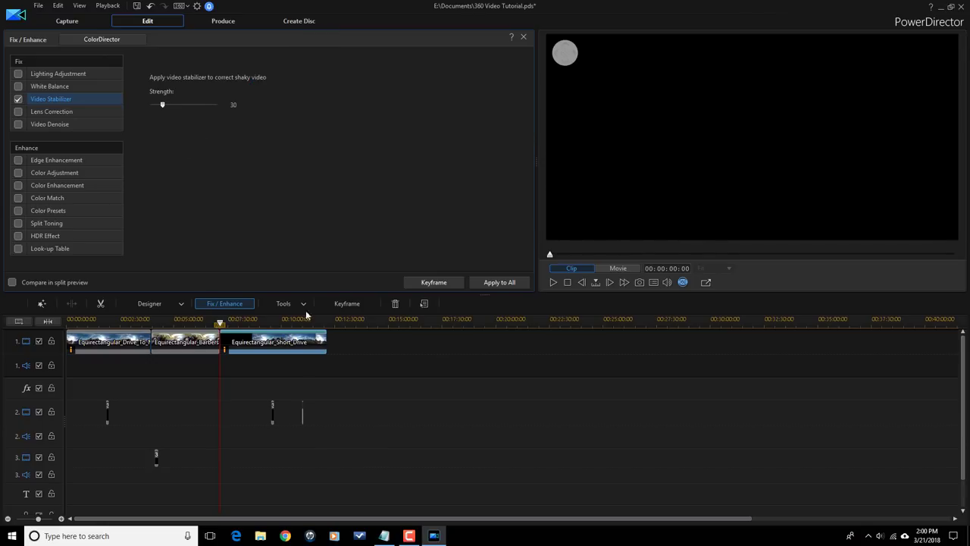
click(280, 319)
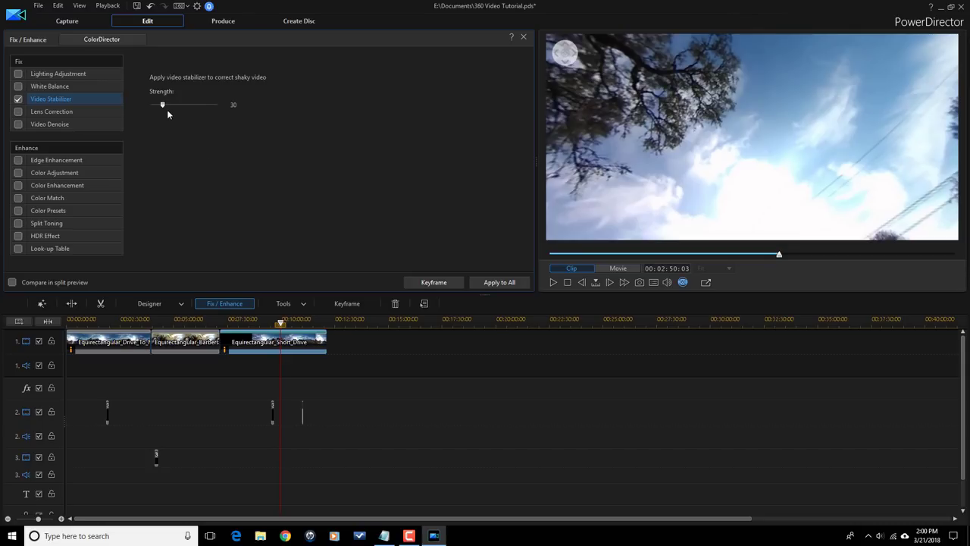
drag(210, 113, 173, 104)
click(244, 109)
- Turn off the Video Stabilizer for the Equirectangular_Short_Drive clip and close the fix and enhance settings
click(18, 98)
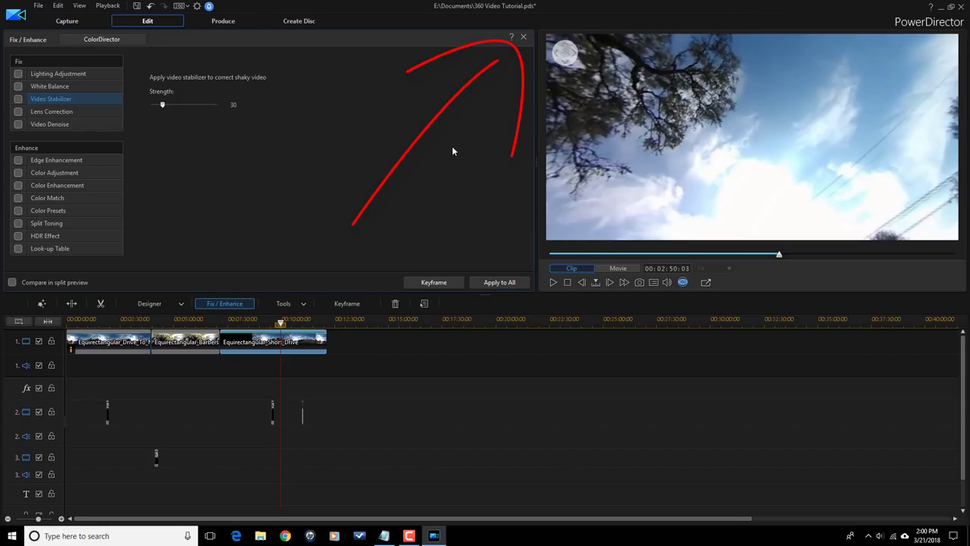
click(525, 39)
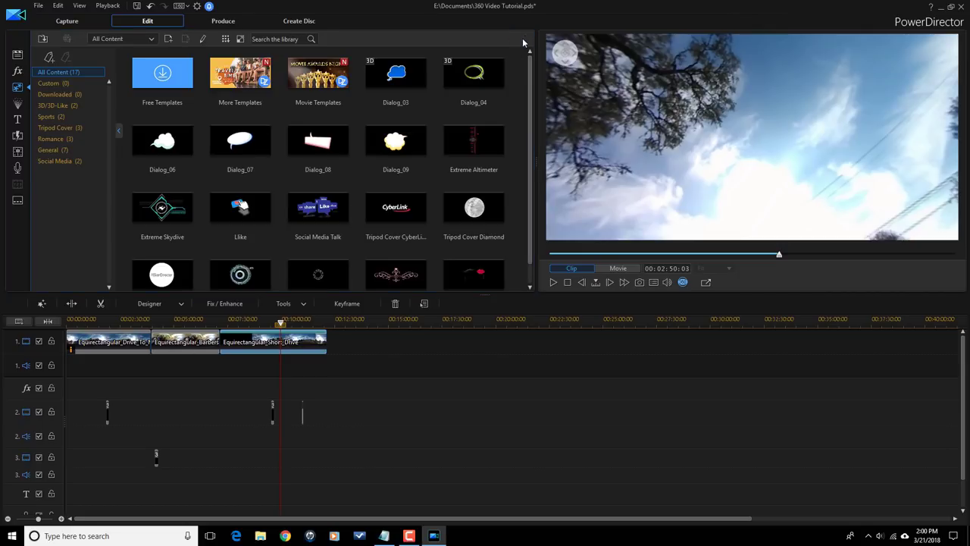
click(485, 398)
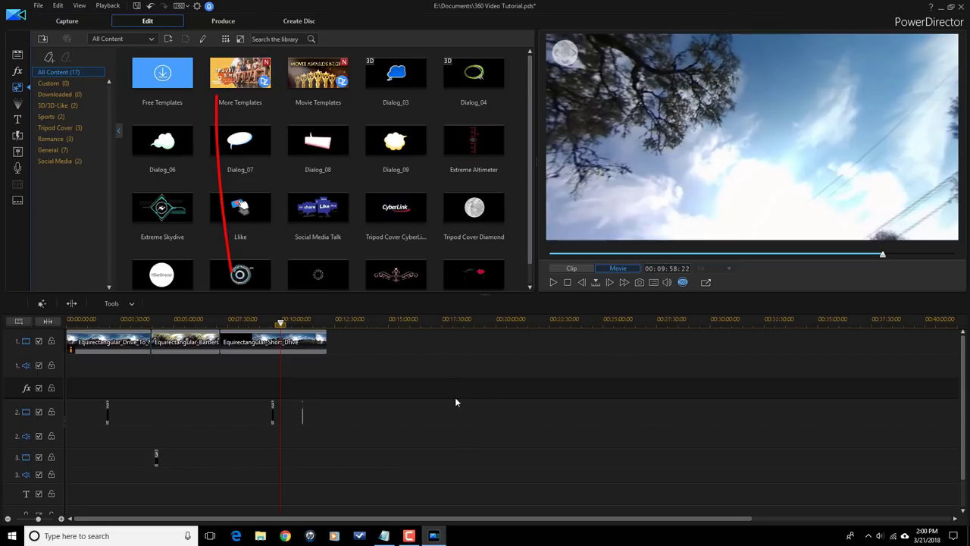
- Open the production settings, review the online upload sites for the 360° video and return to the 360° file output options
click(223, 23)
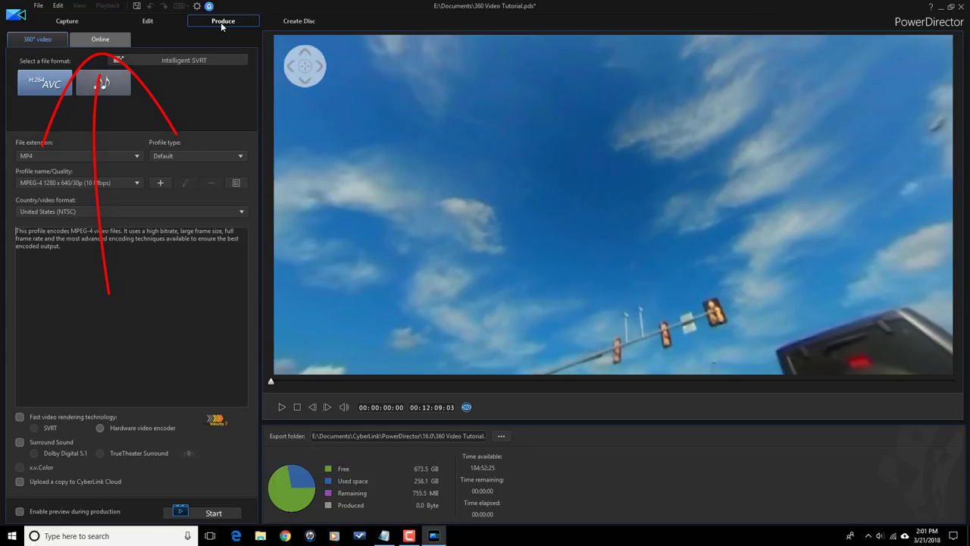
click(102, 42)
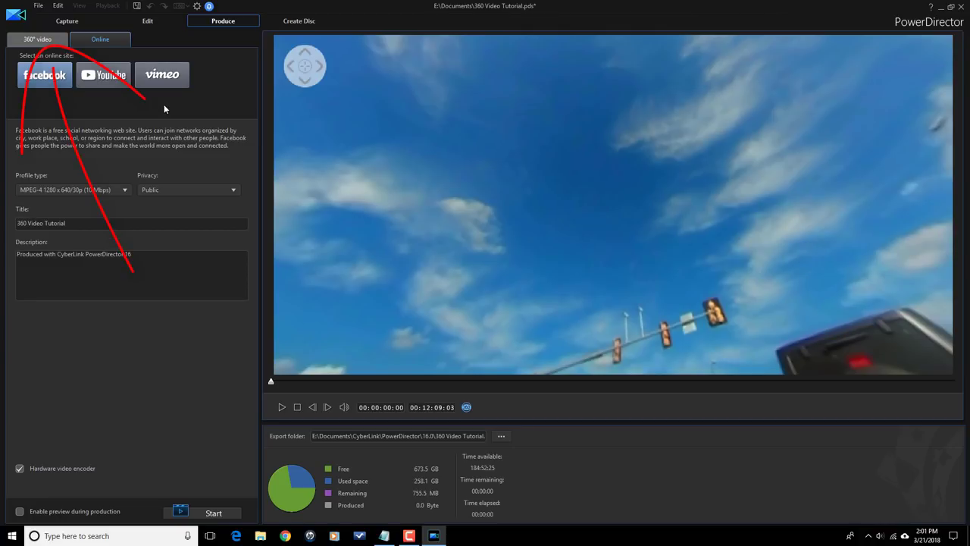
click(48, 44)
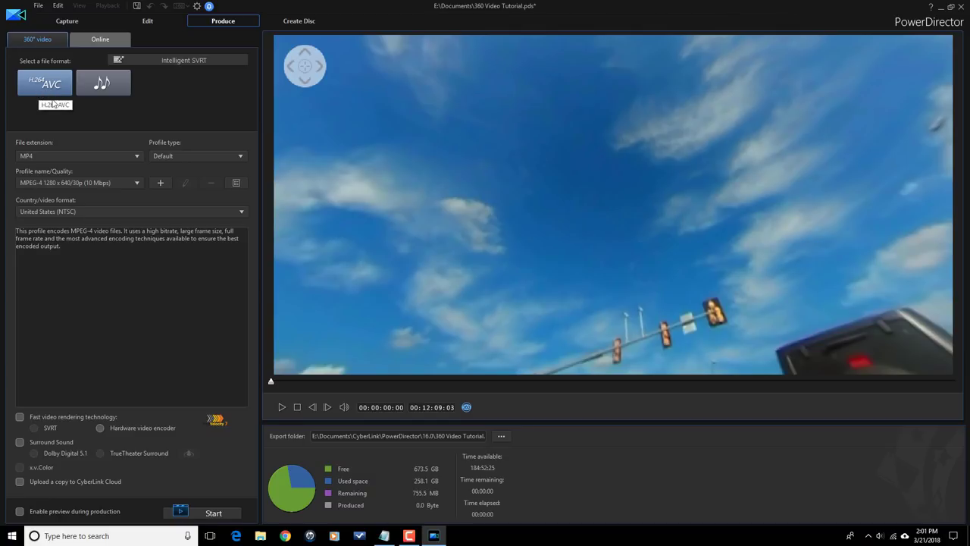
- Examine the file extensions and the profile resolutions and bitrates available for H.264 AVC 360° output, keeping the current choices
click(137, 157)
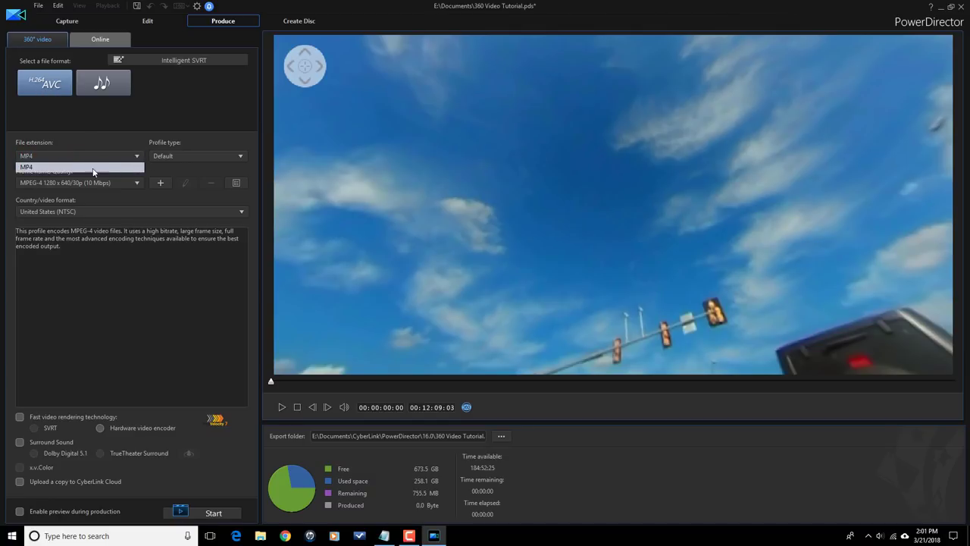
click(145, 117)
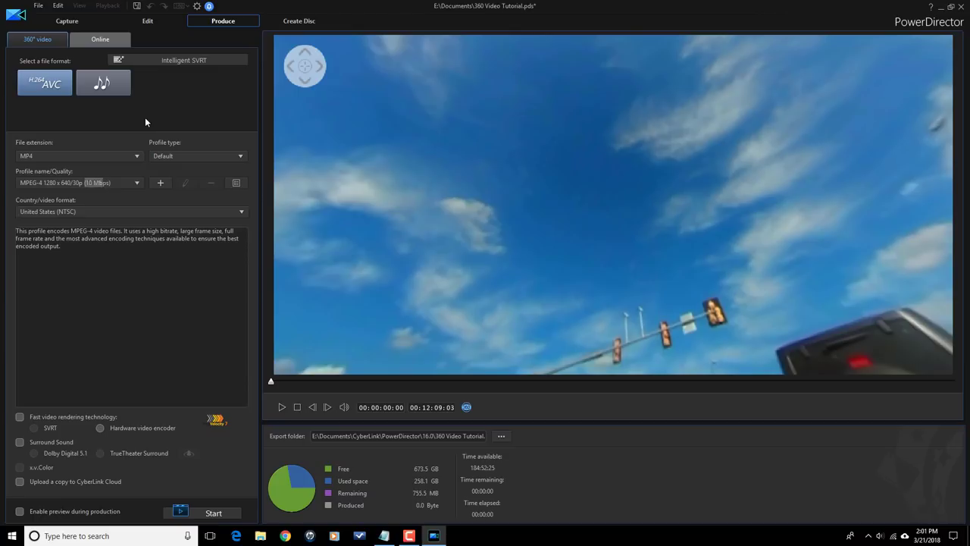
click(138, 184)
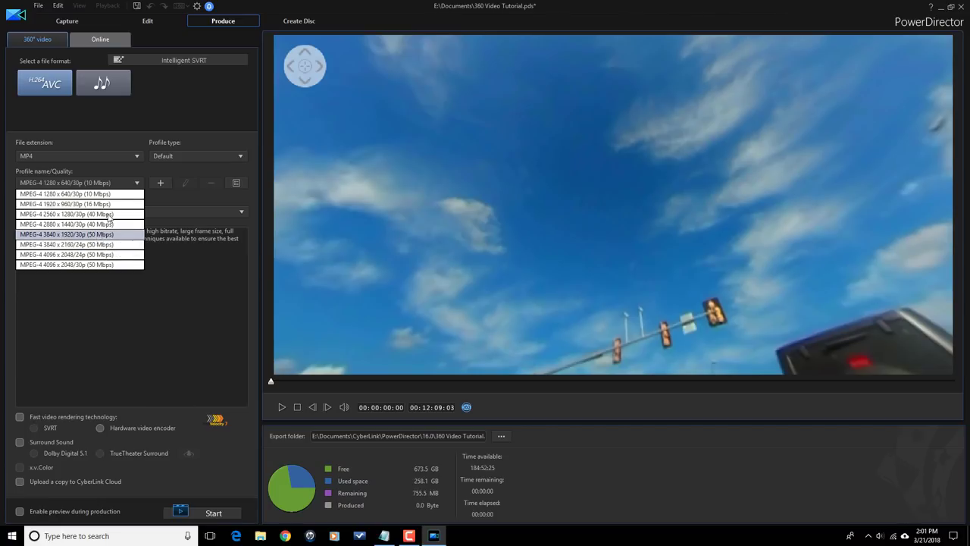
click(122, 142)
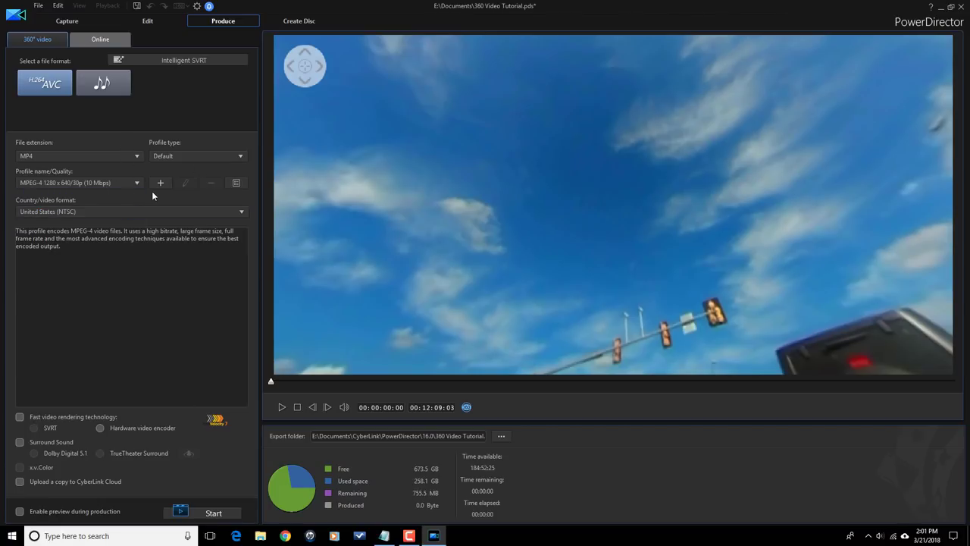